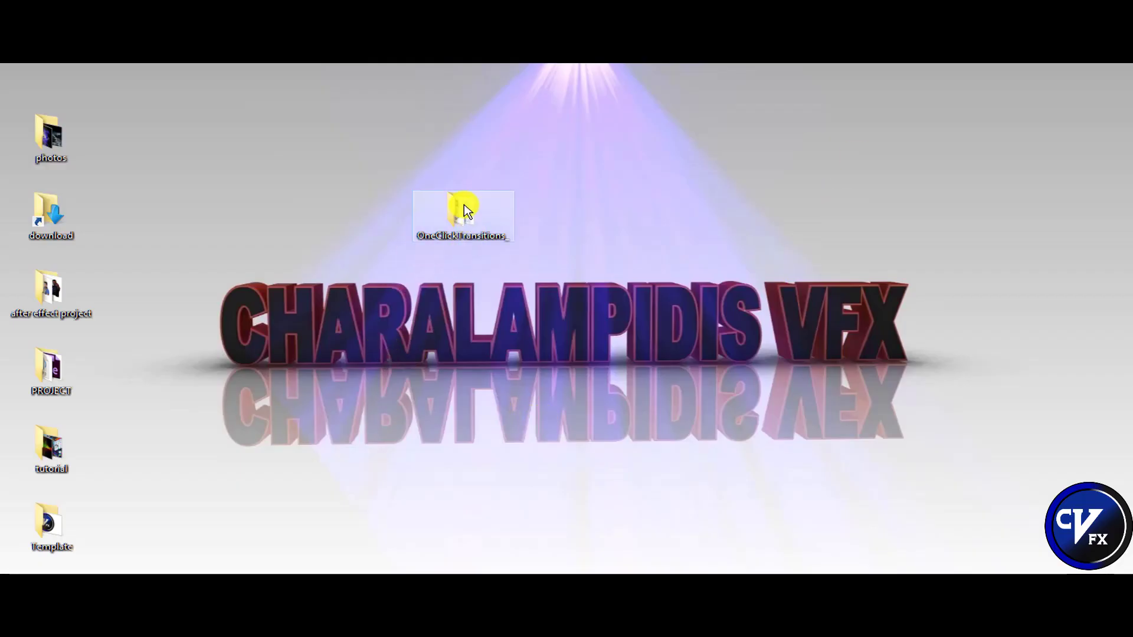
# Read the OneClickTransitions install instructions, highlighting the ScriptUI Panels paths and General preference note
pyautogui.doubleClick(464, 204)
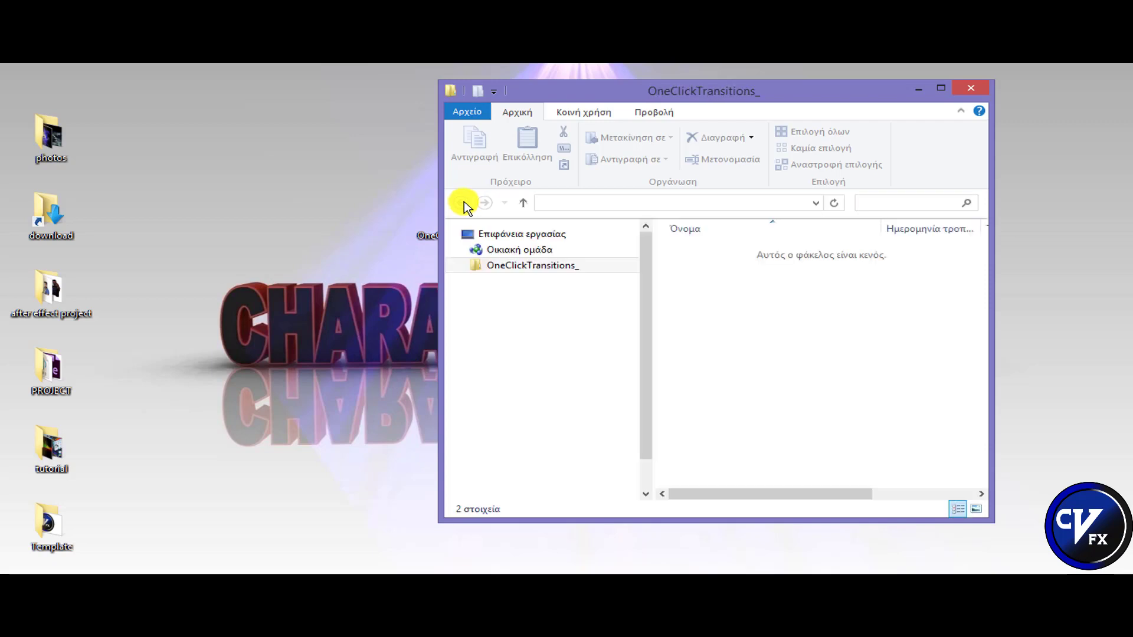
pyautogui.doubleClick(721, 253)
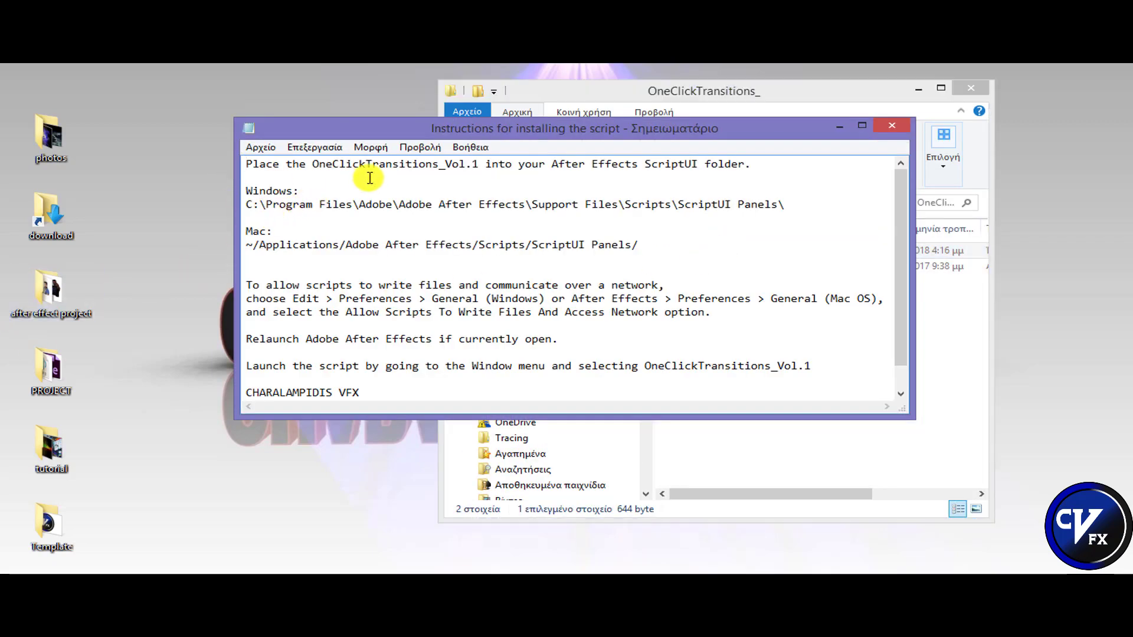
pyautogui.moveTo(803, 204); pyautogui.dragTo(222, 206)
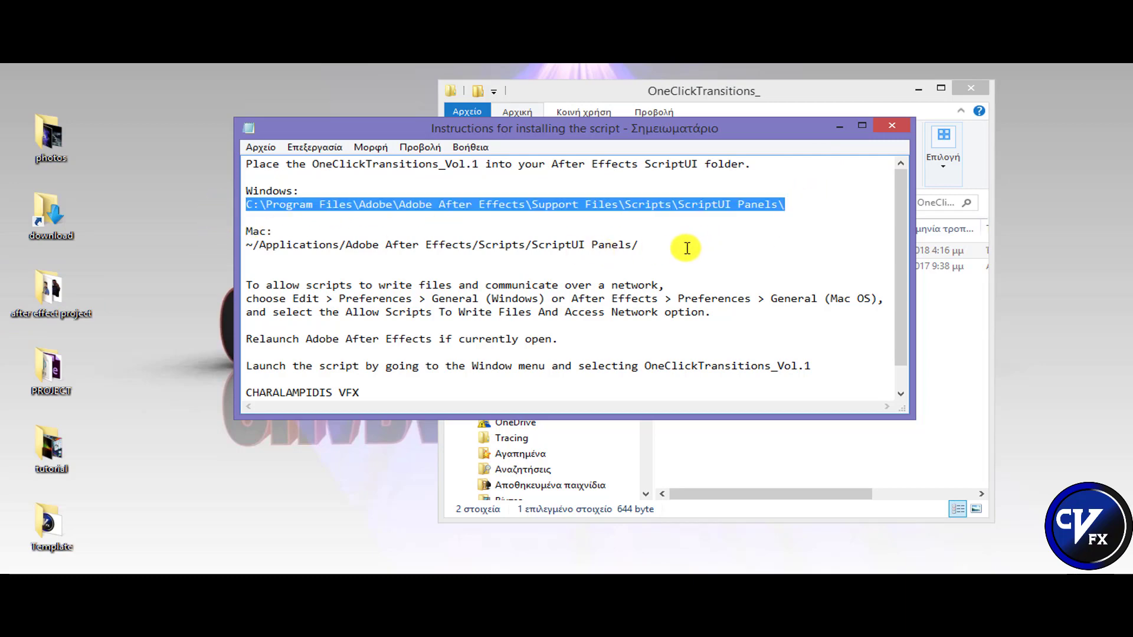
pyautogui.moveTo(687, 248); pyautogui.dragTo(250, 246)
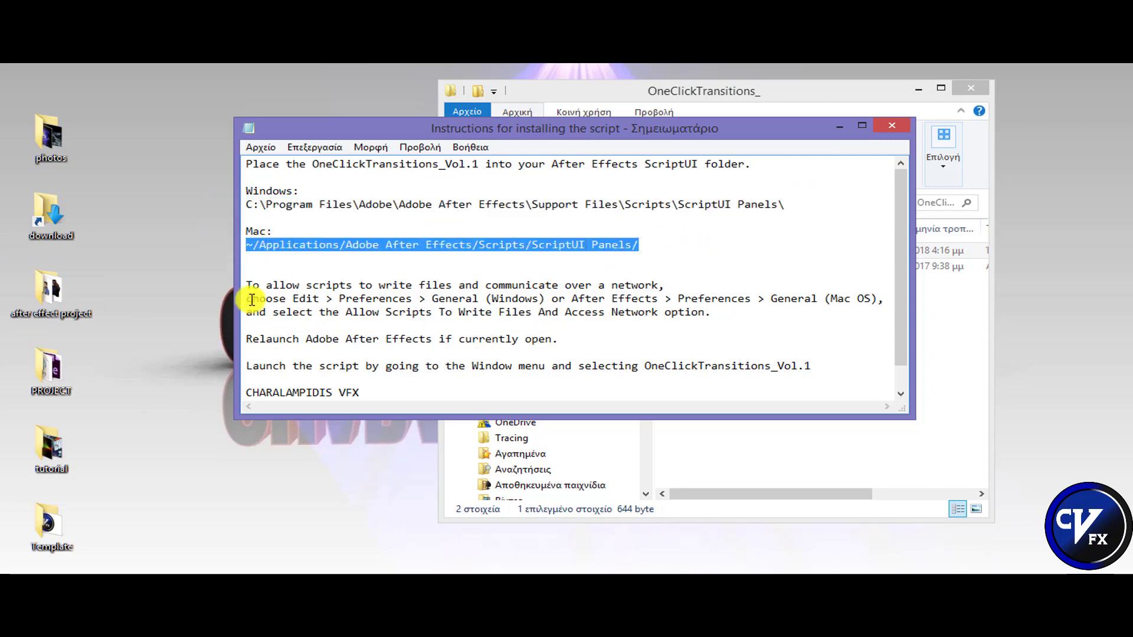
pyautogui.moveTo(250, 286); pyautogui.dragTo(713, 288)
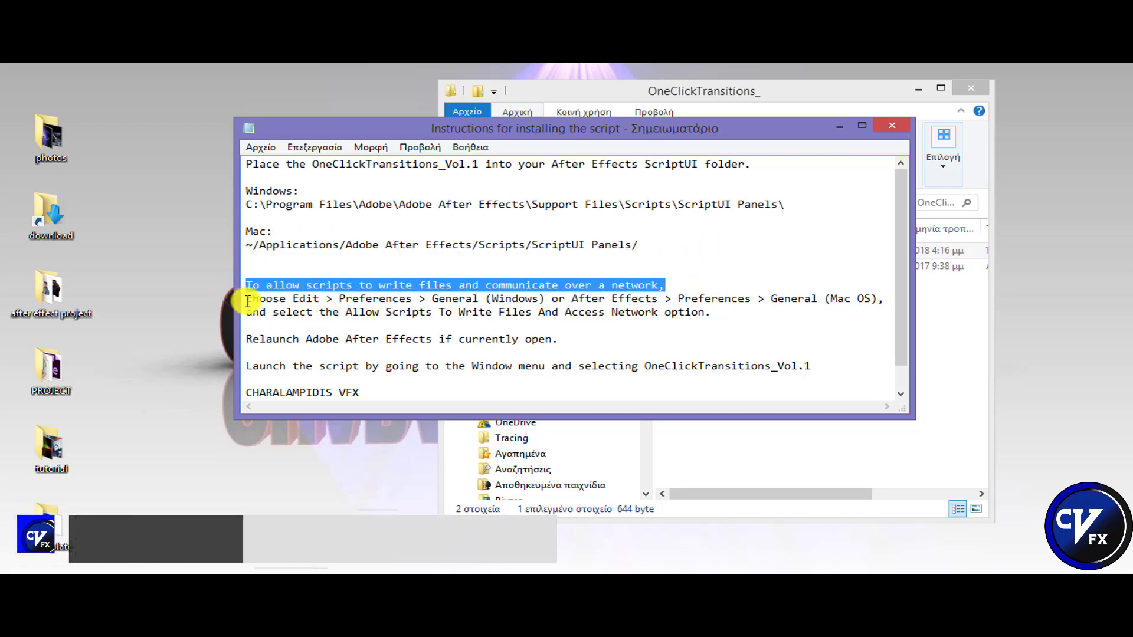
pyautogui.moveTo(246, 298); pyautogui.dragTo(867, 303)
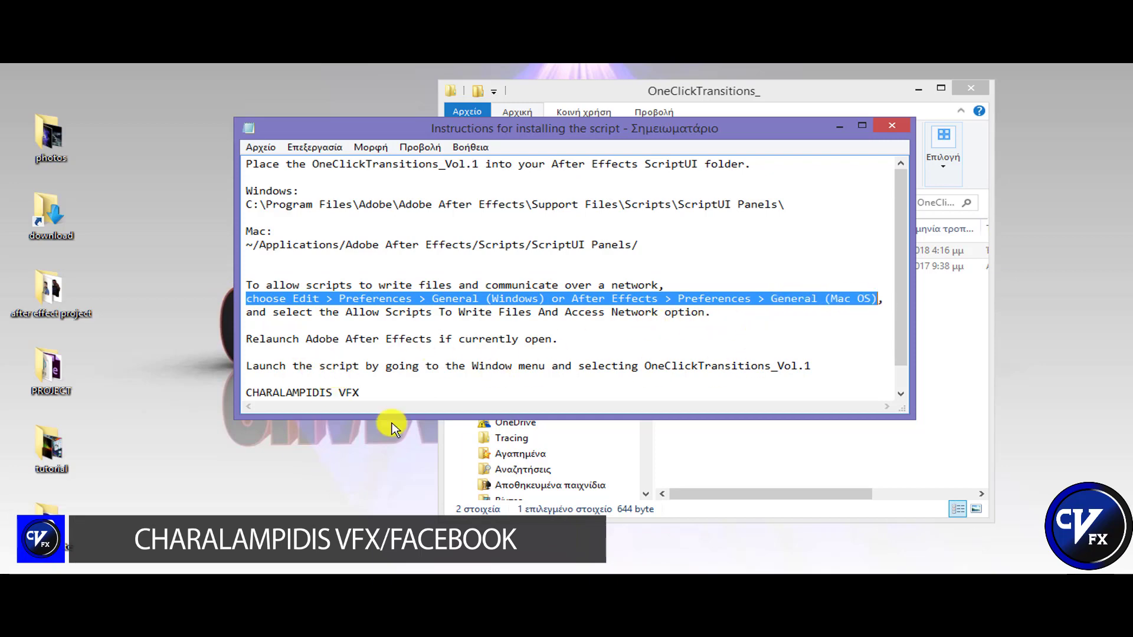
pyautogui.click(892, 126)
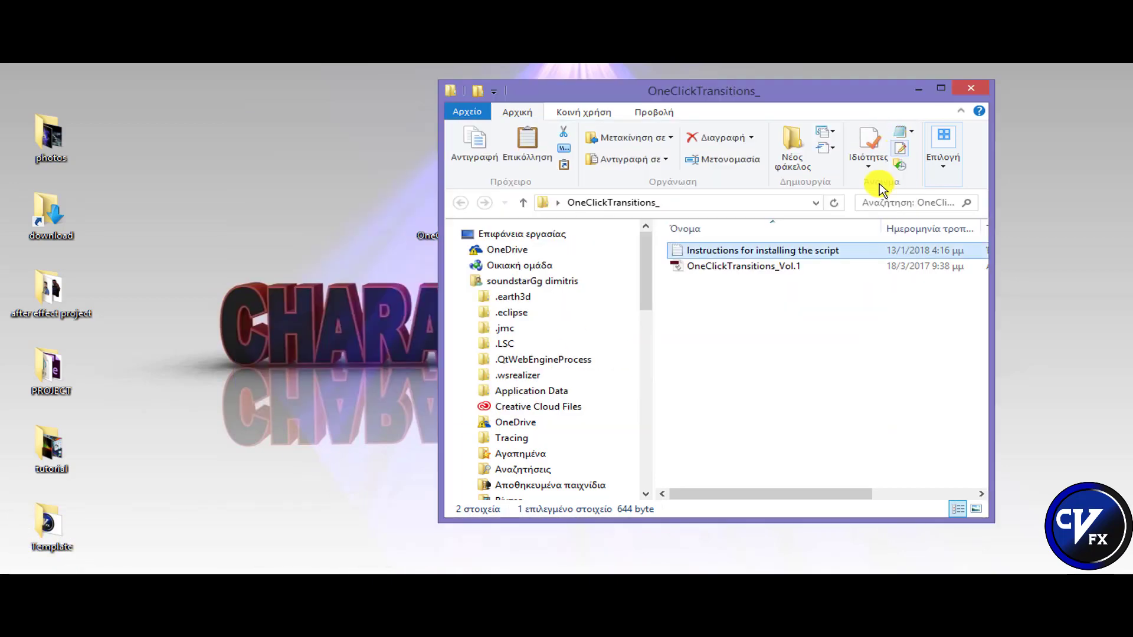
# Copy OneClickTransitions_Vol.1 and open After Effects' installation folder from the Start menu
pyautogui.rightClick(734, 273)
pyautogui.click(769, 435)
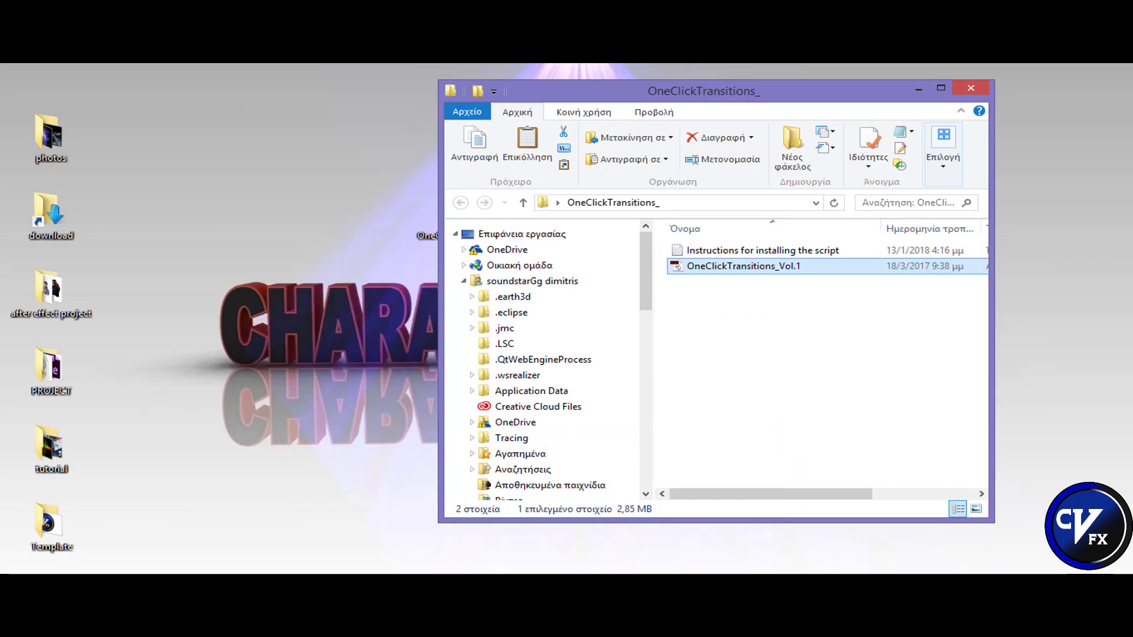
pyautogui.press('super')
pyautogui.rightClick(106, 273)
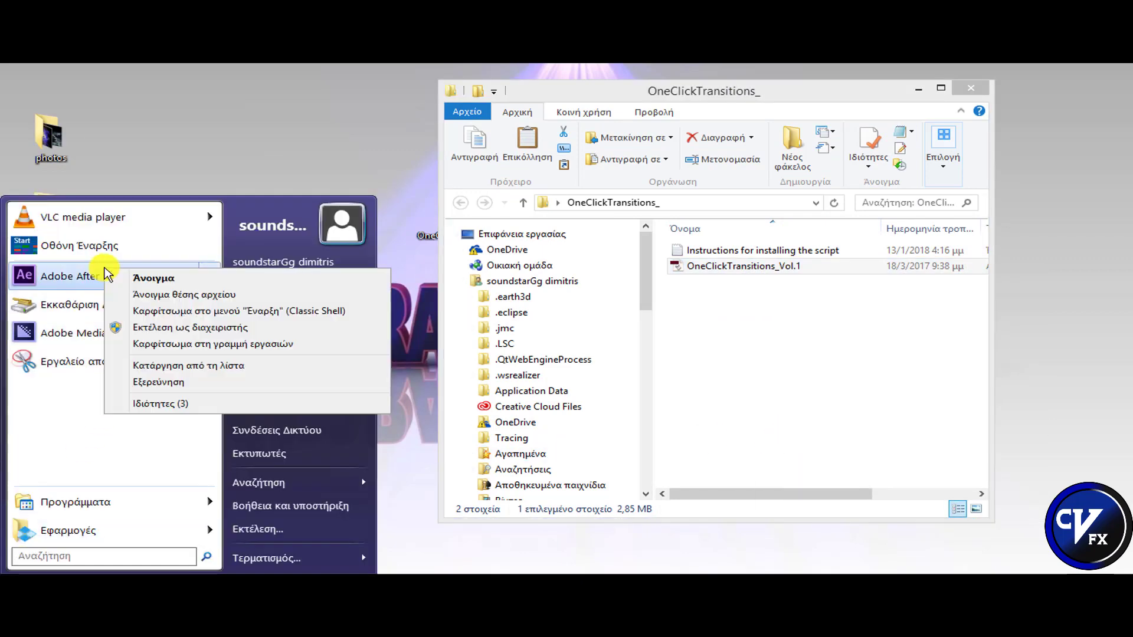
pyautogui.click(204, 295)
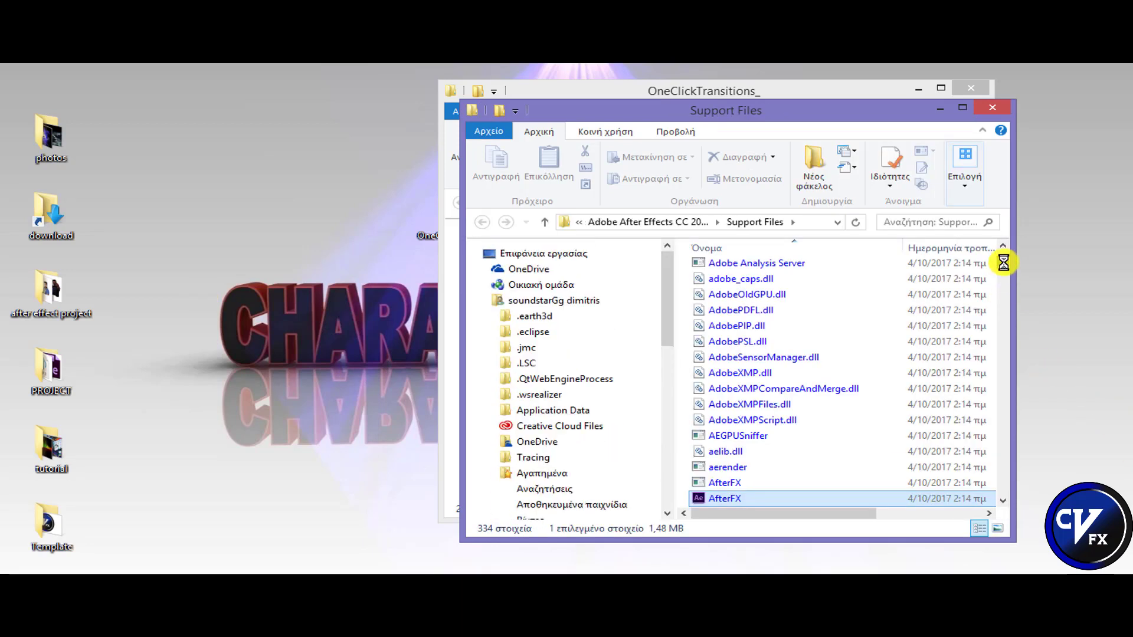
pyautogui.moveTo(1004, 263); pyautogui.dragTo(1005, 277)
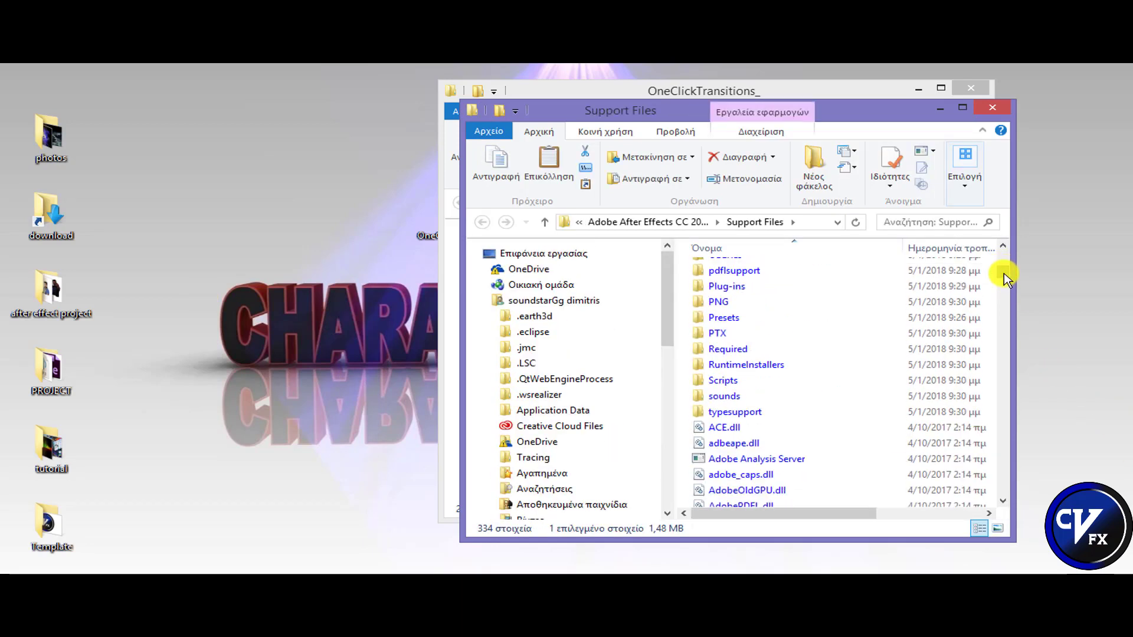
# Paste the script into Scripts > ScriptUI Panels, replacing the old copy with admin permission
pyautogui.click(724, 382)
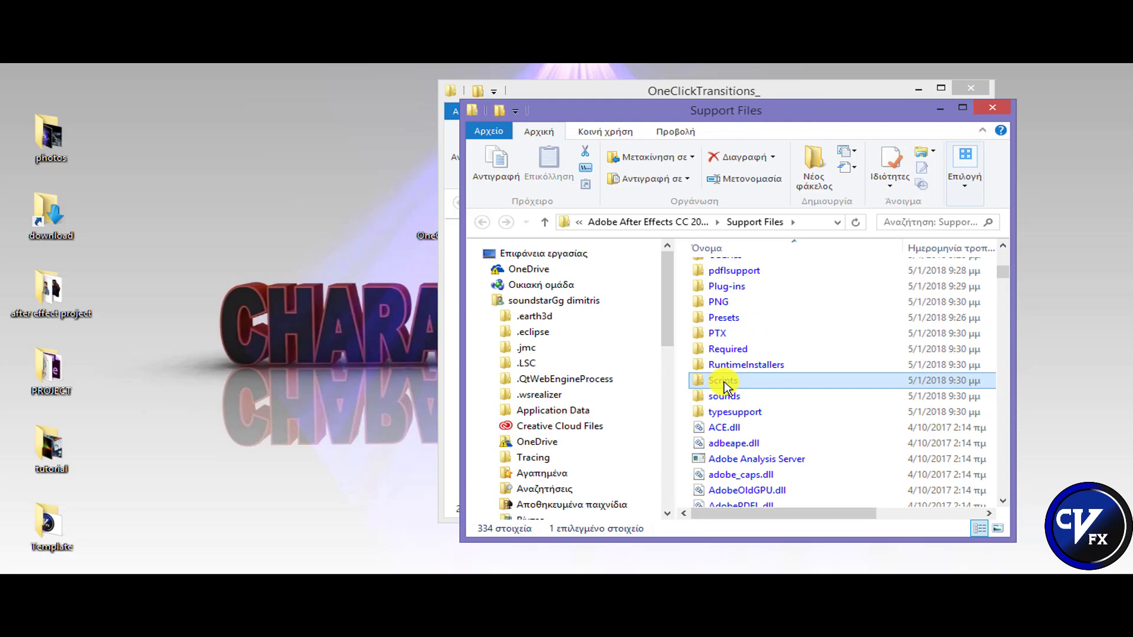
pyautogui.doubleClick(724, 382)
pyautogui.click(731, 301)
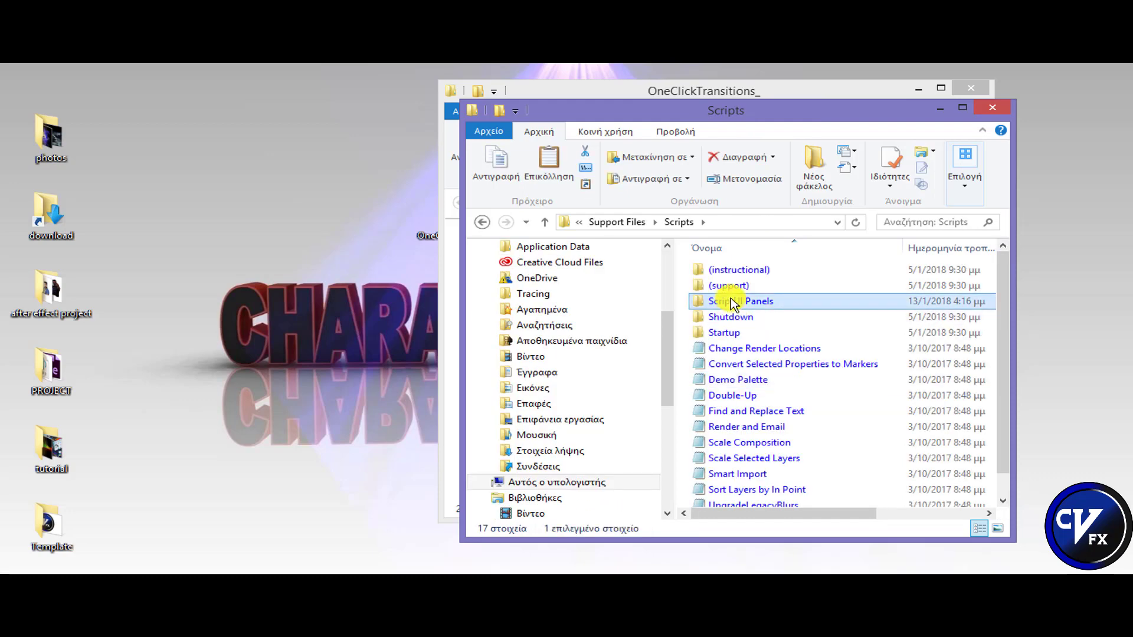
pyautogui.doubleClick(731, 302)
pyautogui.rightClick(791, 423)
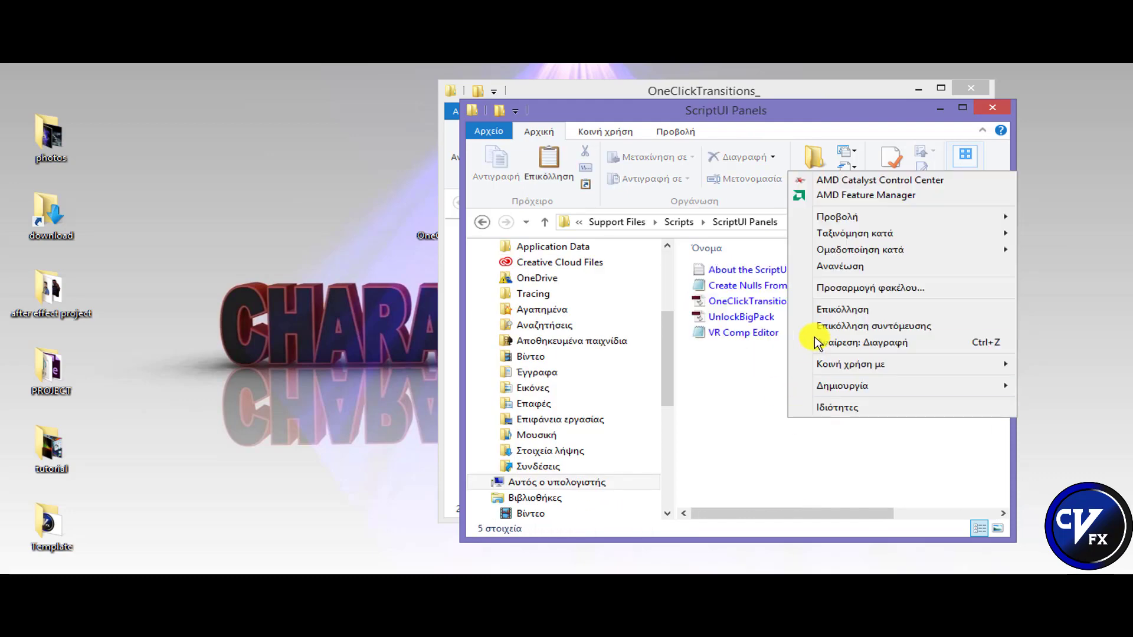
pyautogui.click(804, 304)
pyautogui.click(522, 209)
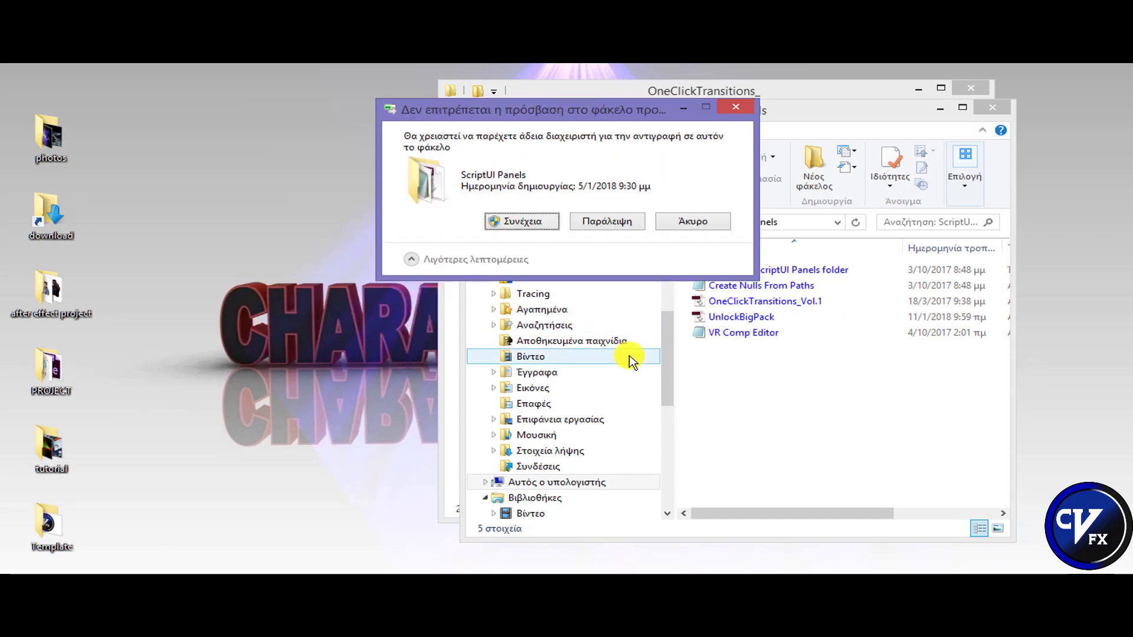
pyautogui.click(472, 220)
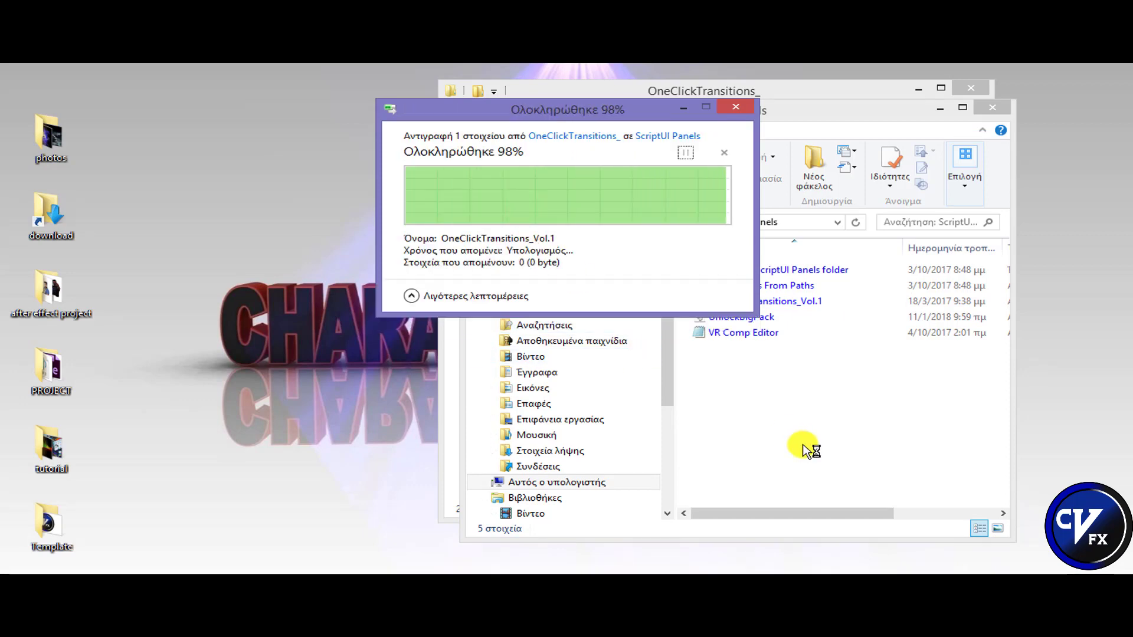
pyautogui.click(993, 107)
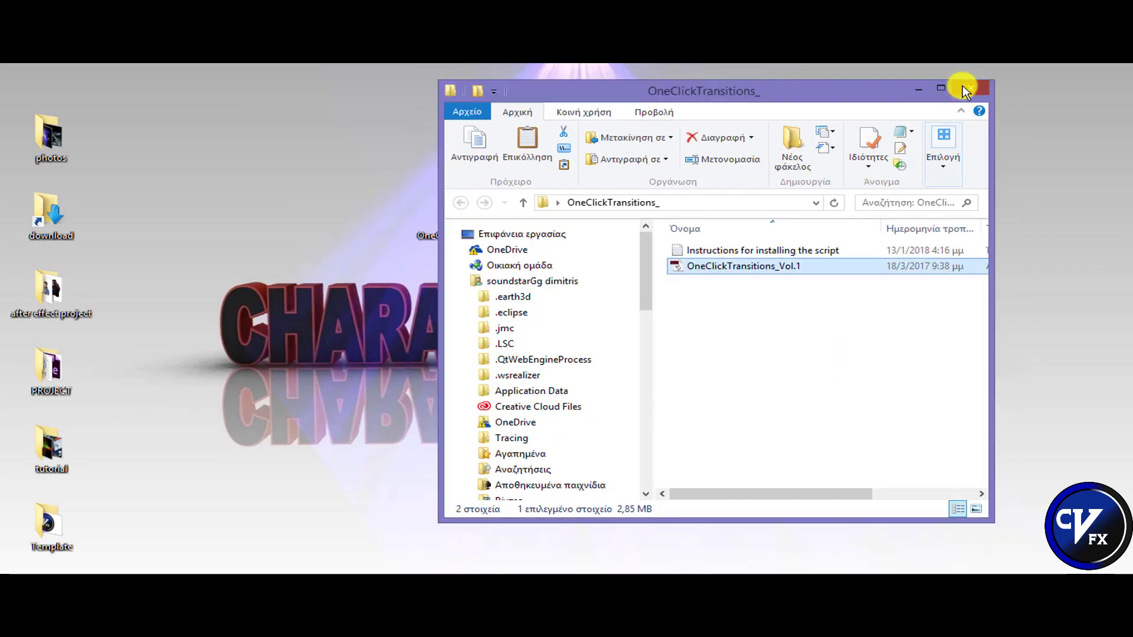
pyautogui.click(974, 89)
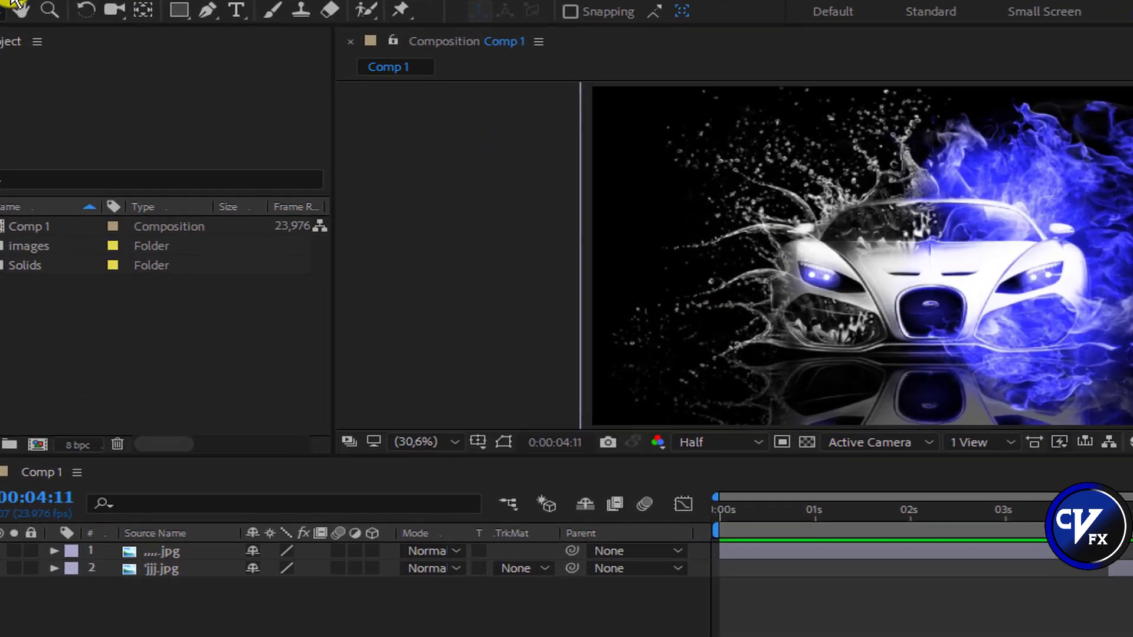
# Turn on Allow Scripts to Write Files and Access Network in General preferences and confirm
pyautogui.click(59, 59)
pyautogui.moveTo(166, 607)
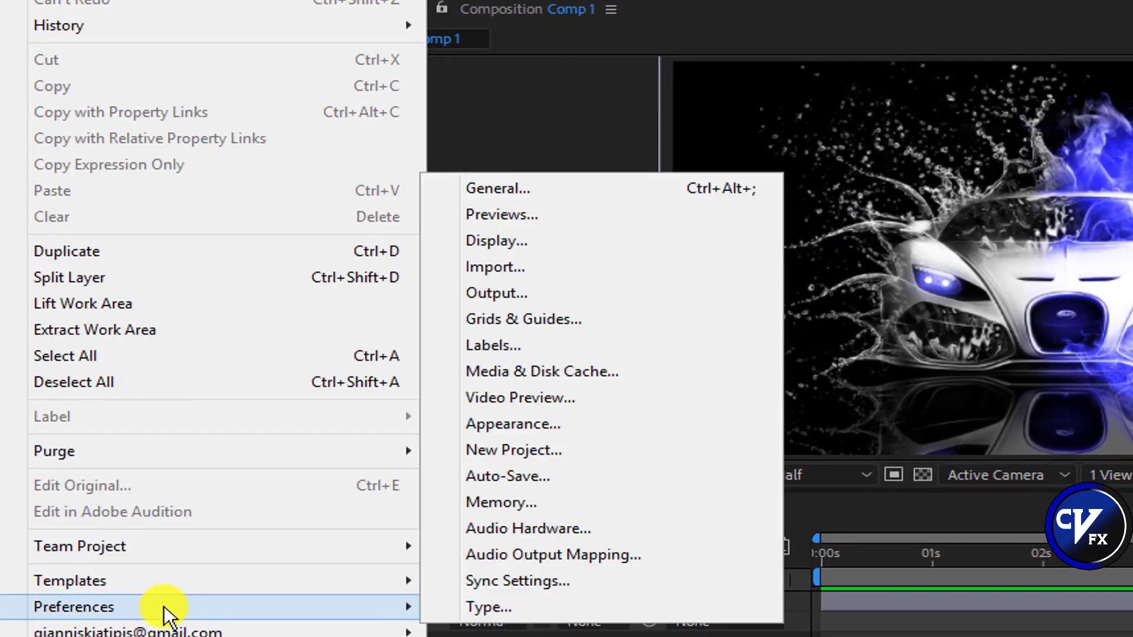
pyautogui.click(470, 187)
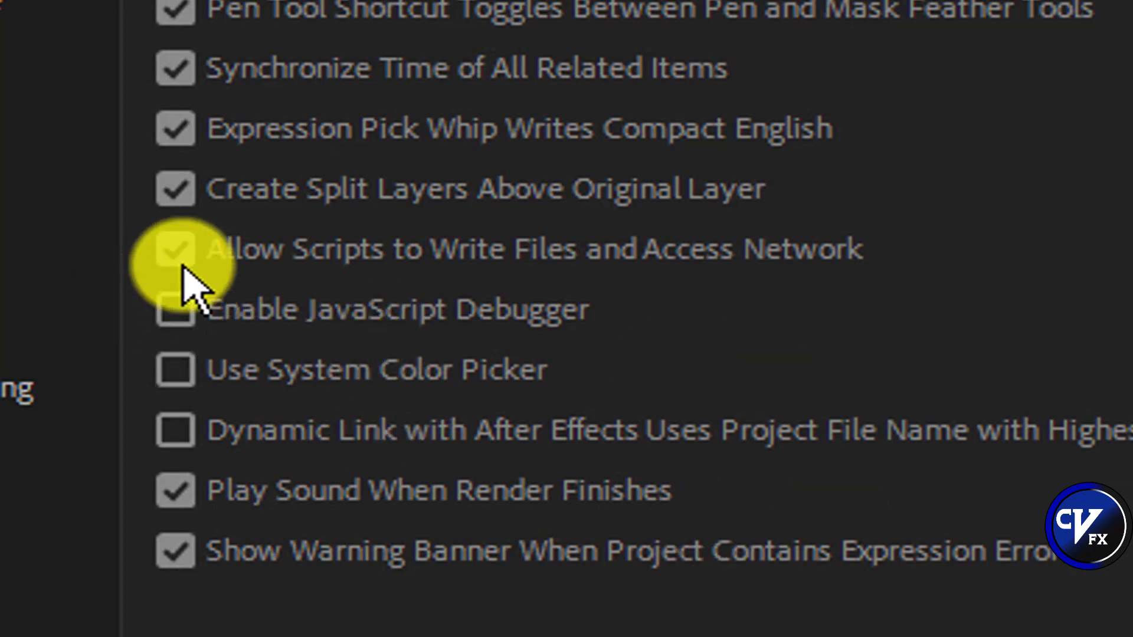
pyautogui.click(174, 249)
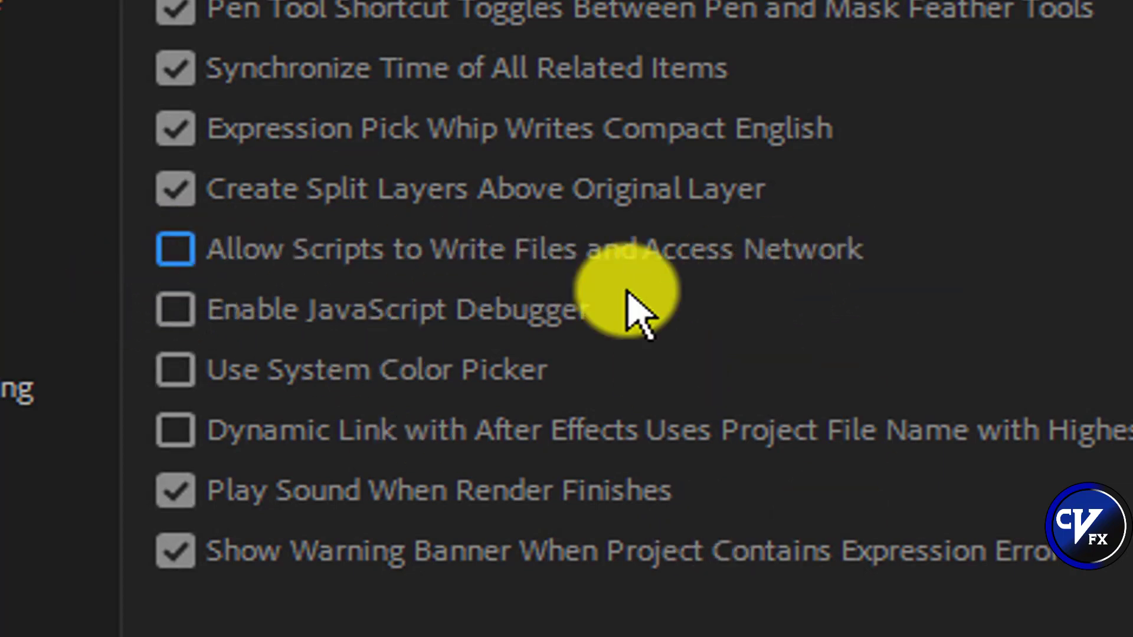
pyautogui.click(176, 257)
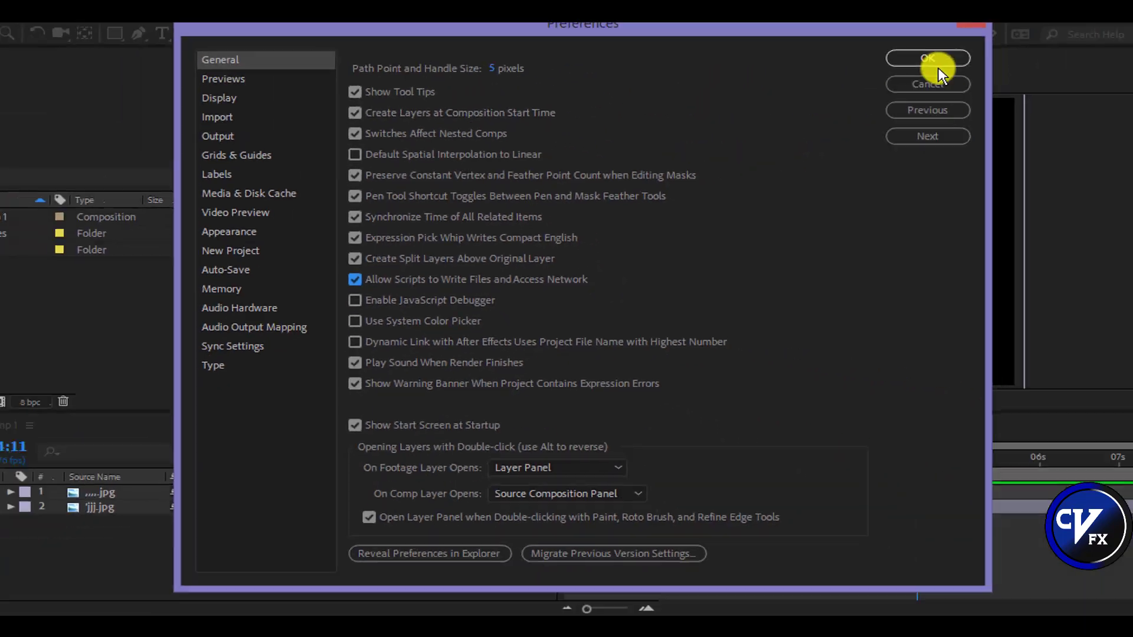
pyautogui.press('Return')
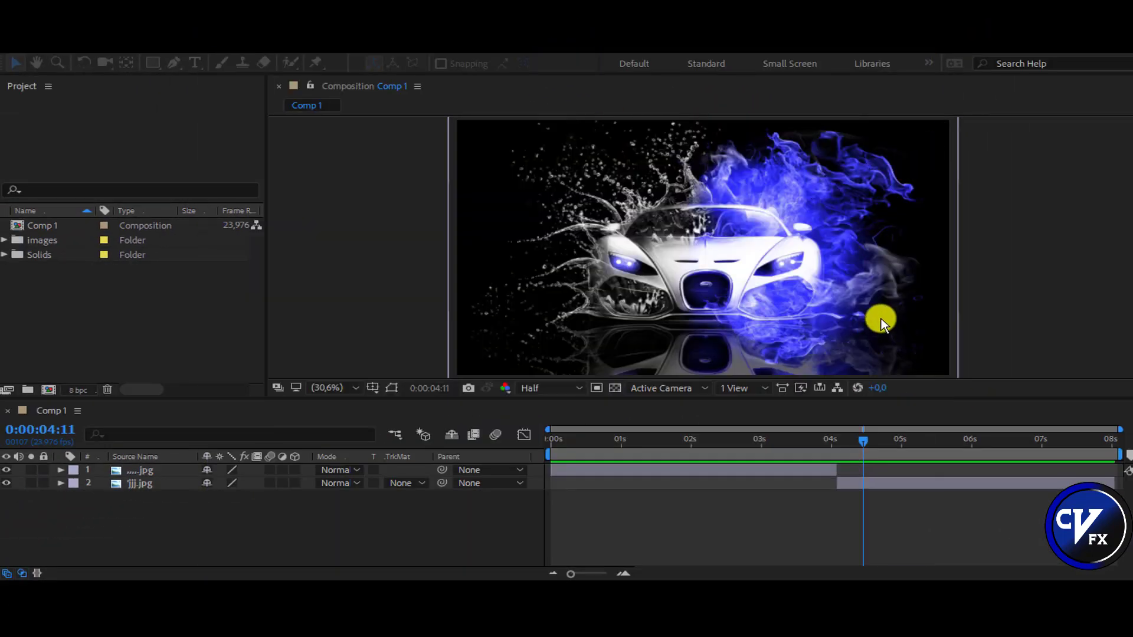
pyautogui.click(298, 55)
pyautogui.click(392, 538)
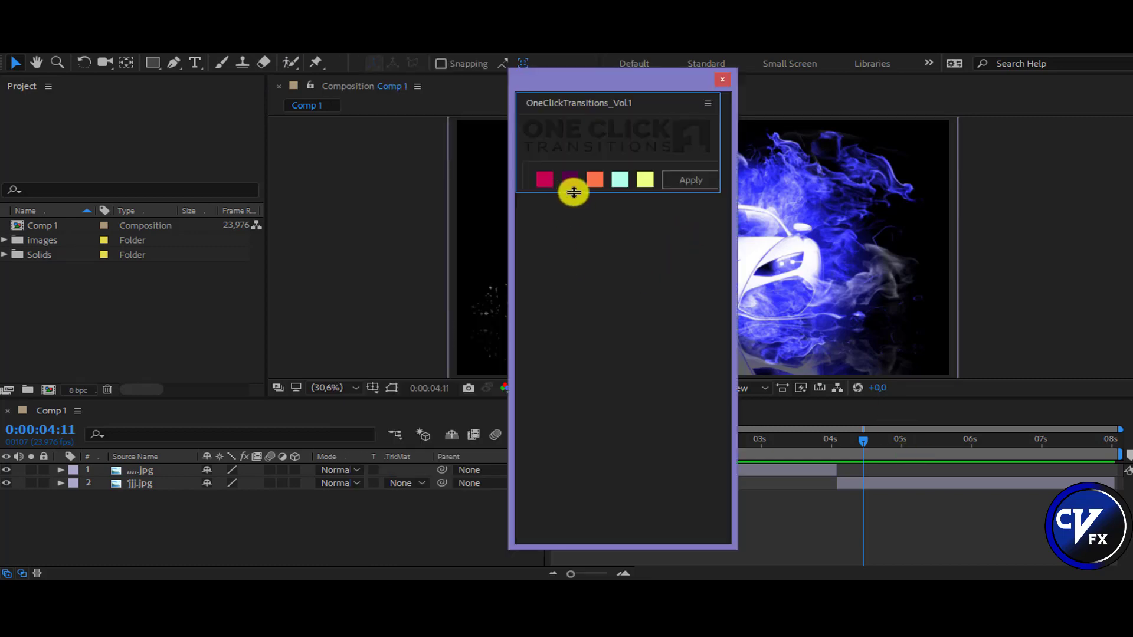
pyautogui.moveTo(574, 192); pyautogui.dragTo(657, 545)
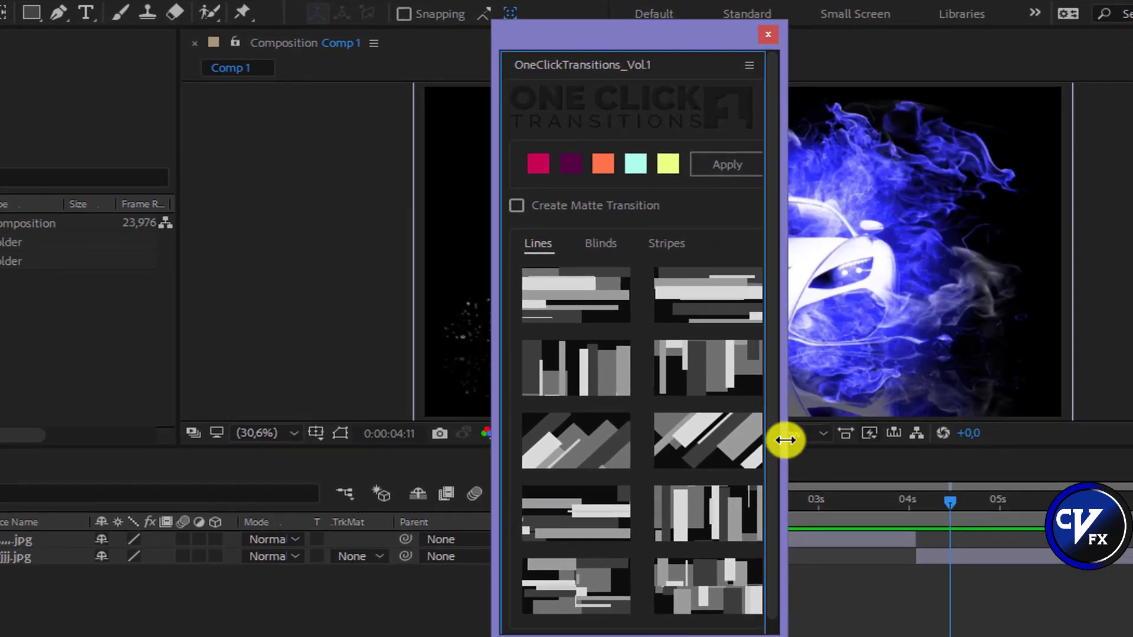
pyautogui.moveTo(785, 440); pyautogui.dragTo(807, 438)
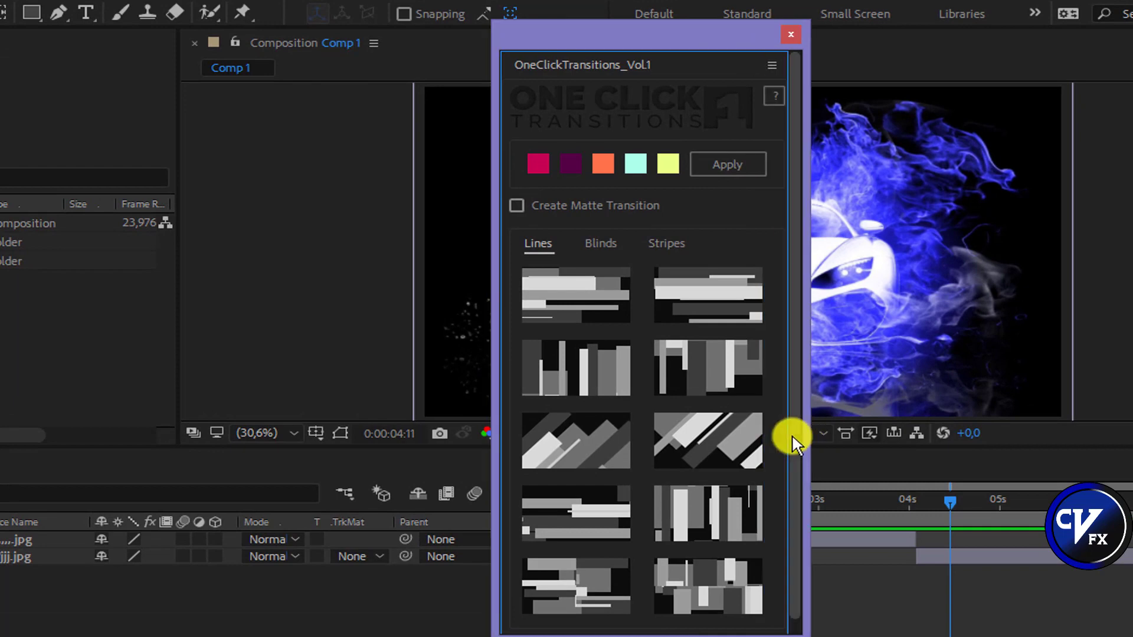
pyautogui.click(767, 96)
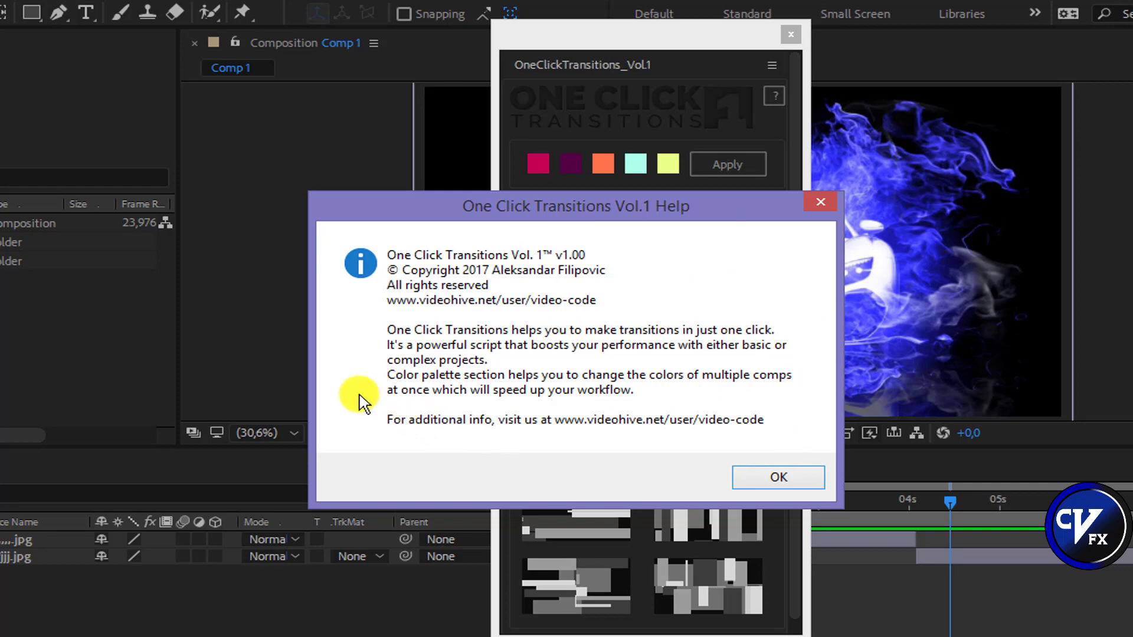
pyautogui.click(804, 481)
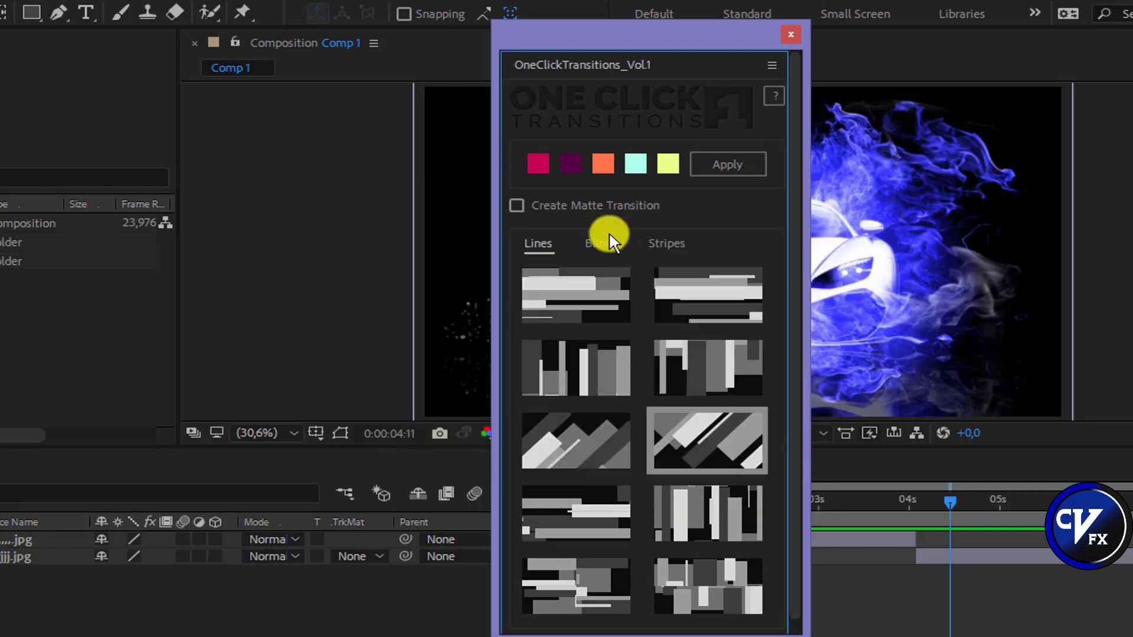
pyautogui.click(602, 245)
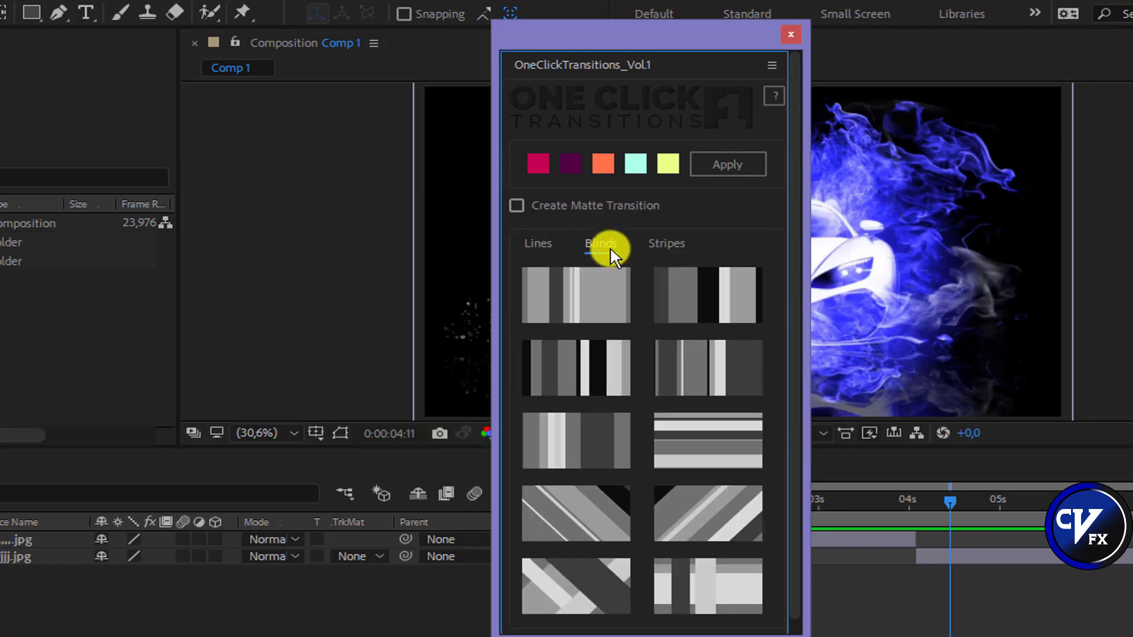
pyautogui.click(671, 242)
pyautogui.click(539, 244)
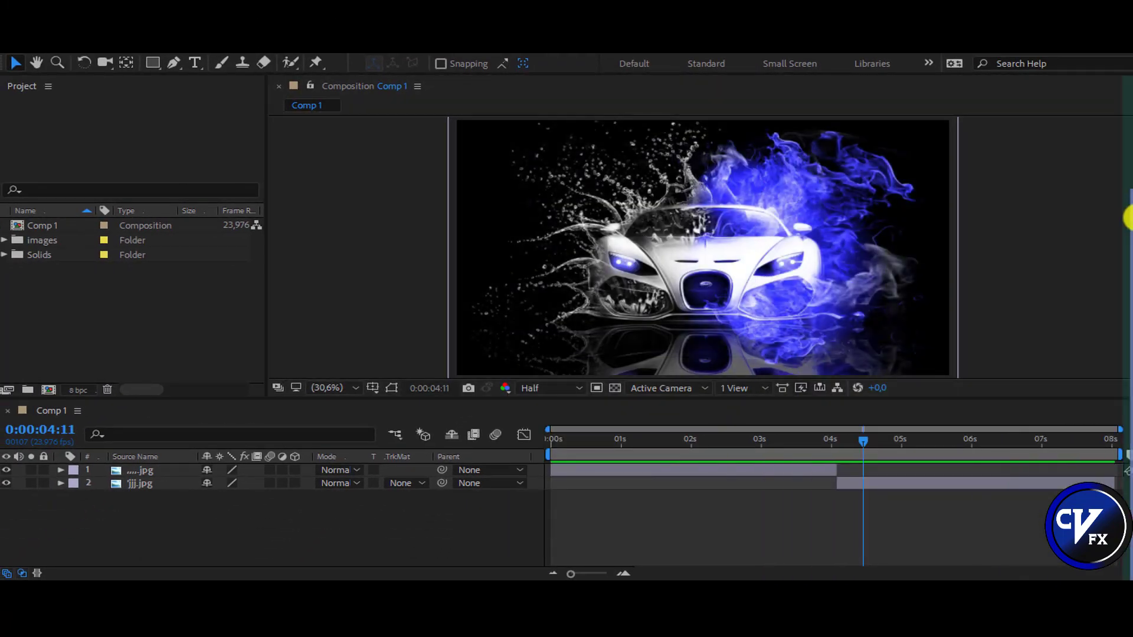
# Dock the OneClickTransitions panel, pick the pink swatch, and apply the second Lines preset at the cut
pyautogui.moveTo(1128, 217)
pyautogui.mouseDown()
pyautogui.moveTo(579, 163)
pyautogui.moveTo(991, 172)
pyautogui.moveTo(897, 174)
pyautogui.mouseUp()
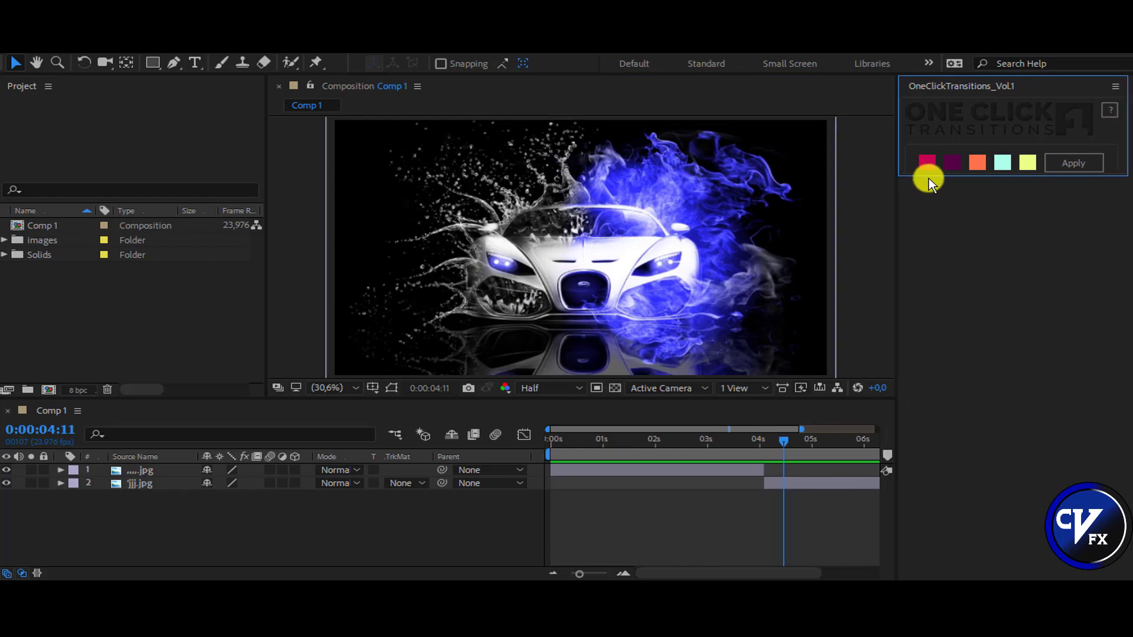
pyautogui.click(930, 168)
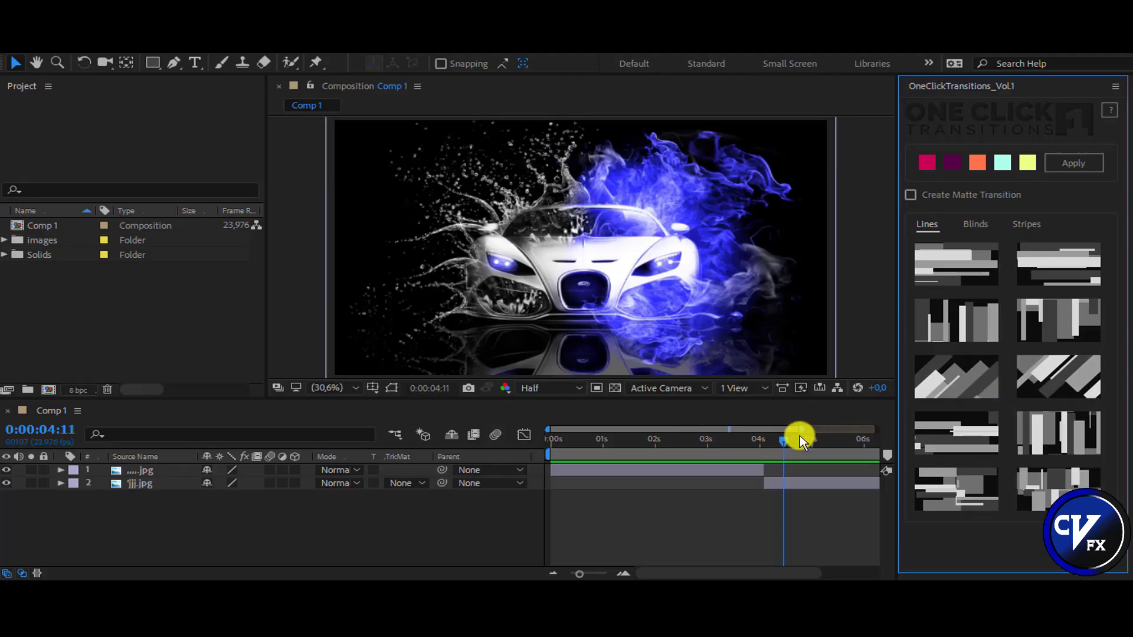
pyautogui.moveTo(824, 436); pyautogui.dragTo(998, 436)
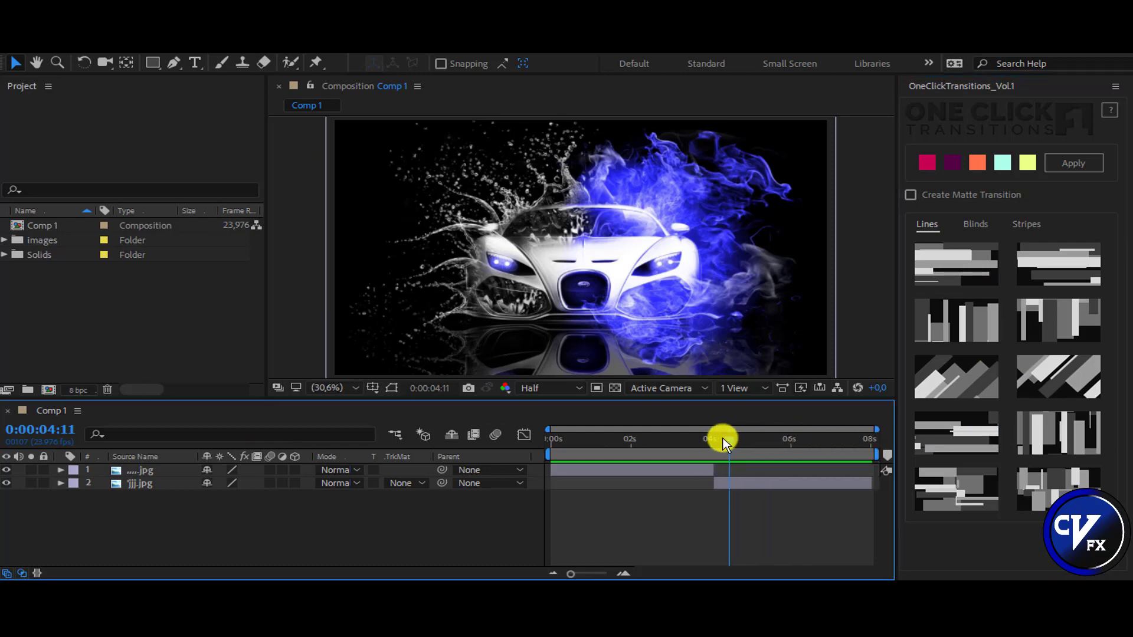
pyautogui.moveTo(651, 442)
pyautogui.mouseDown()
pyautogui.moveTo(747, 451)
pyautogui.moveTo(712, 456)
pyautogui.mouseUp()
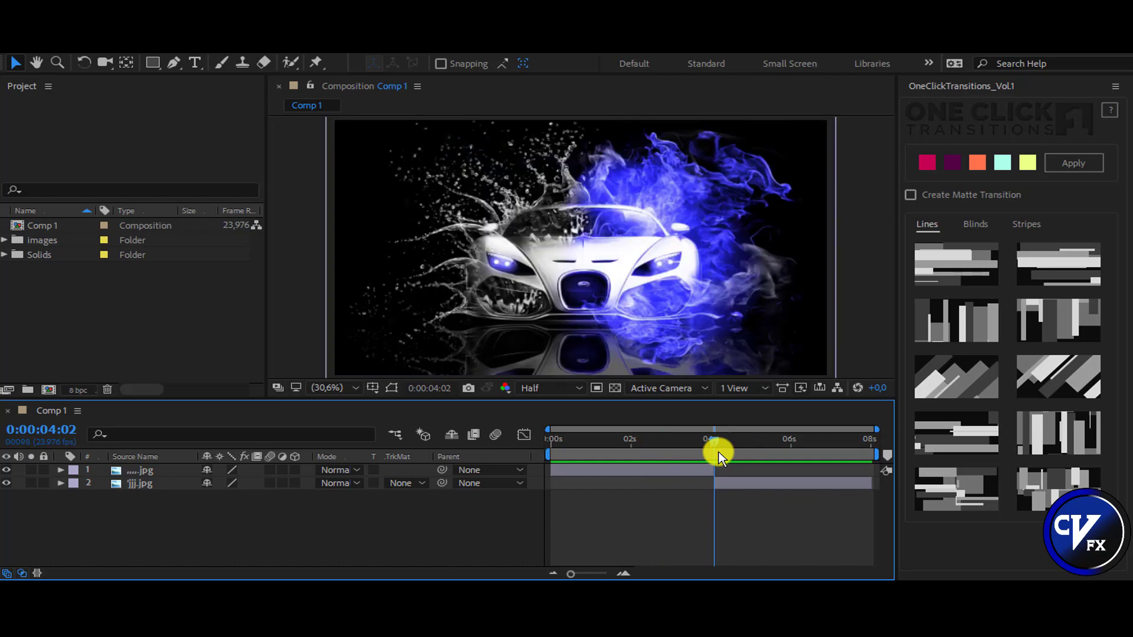
pyautogui.click(1065, 263)
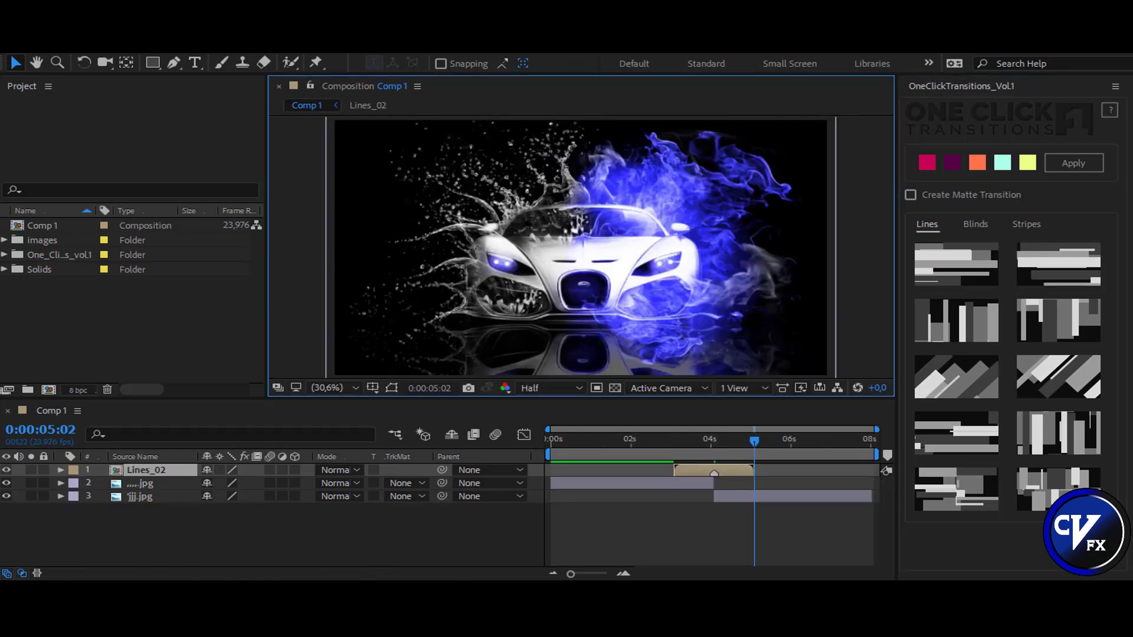
# Recolour the first three Lines swatches to blue, green and dark red
pyautogui.moveTo(750, 447)
pyautogui.mouseDown()
pyautogui.moveTo(693, 447)
pyautogui.moveTo(710, 453)
pyautogui.mouseUp()
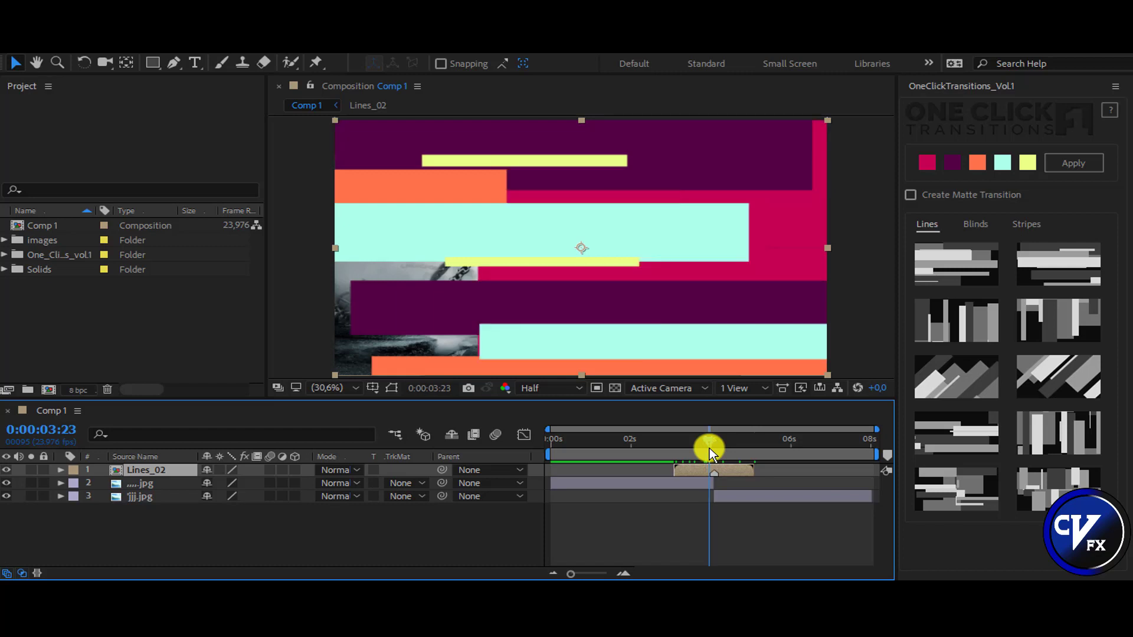
pyautogui.click(927, 163)
pyautogui.click(127, 105)
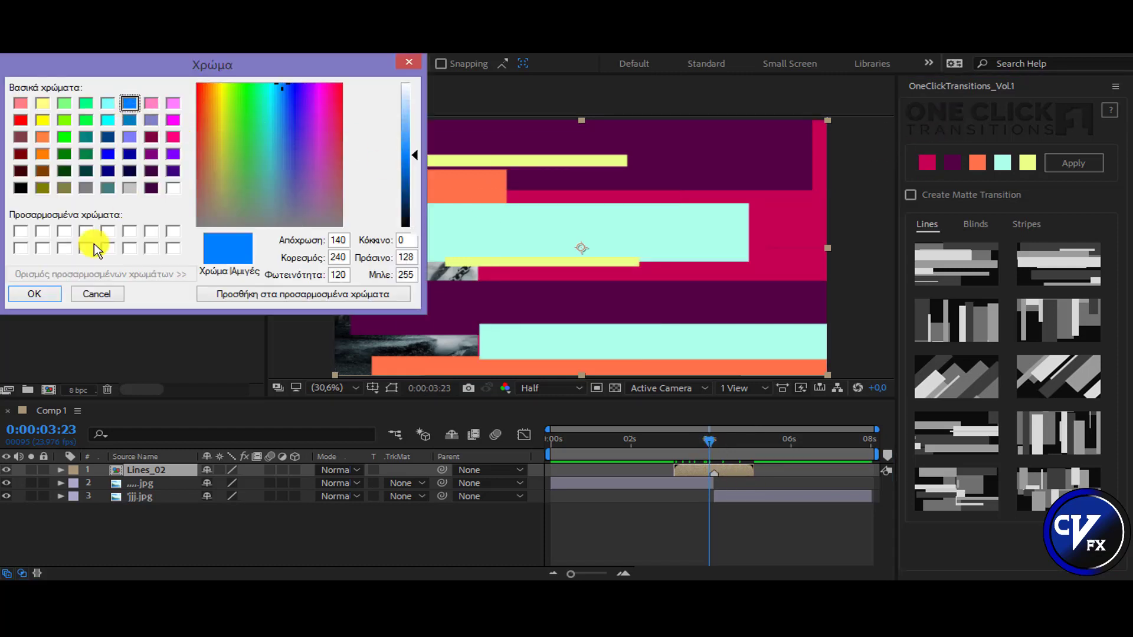
pyautogui.click(46, 294)
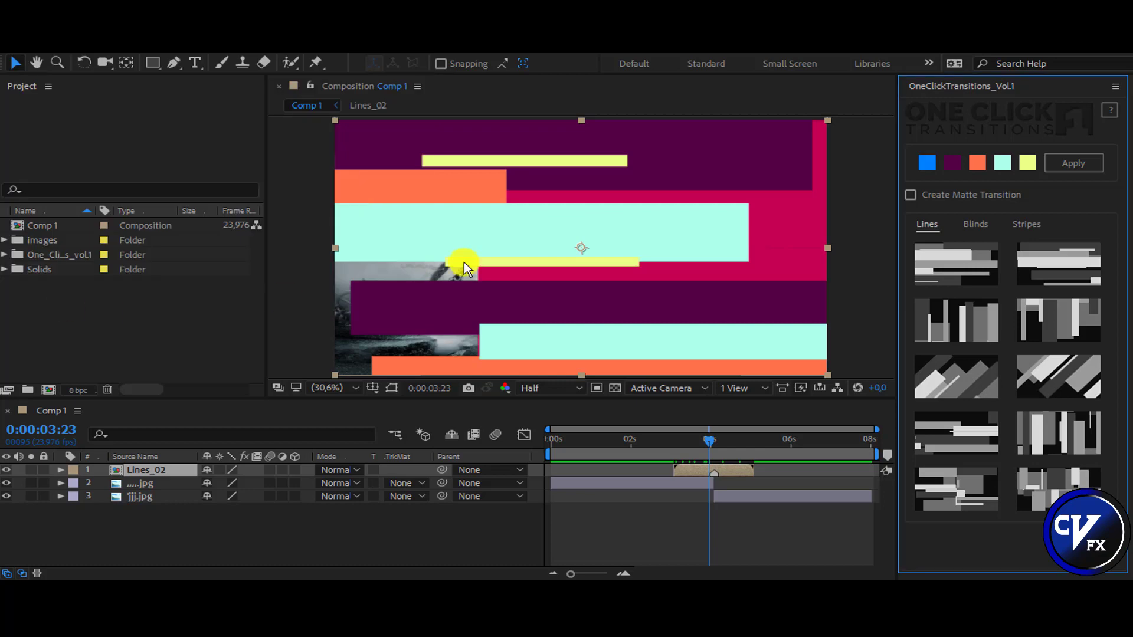
pyautogui.click(952, 163)
pyautogui.click(86, 104)
pyautogui.click(35, 294)
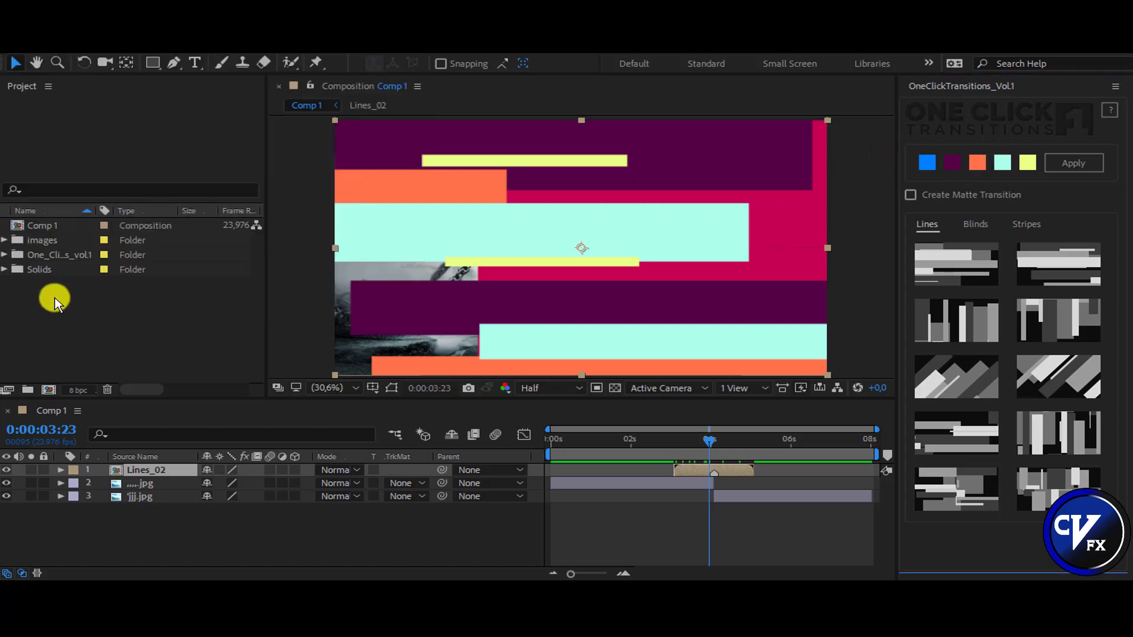
pyautogui.click(977, 164)
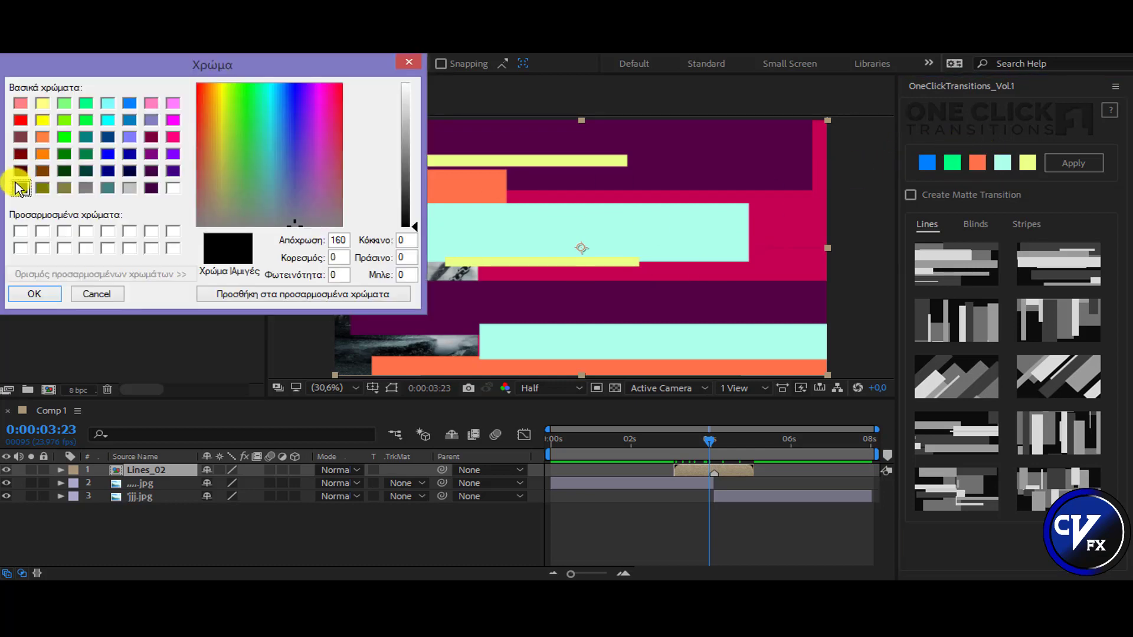
pyautogui.click(21, 155)
pyautogui.click(21, 296)
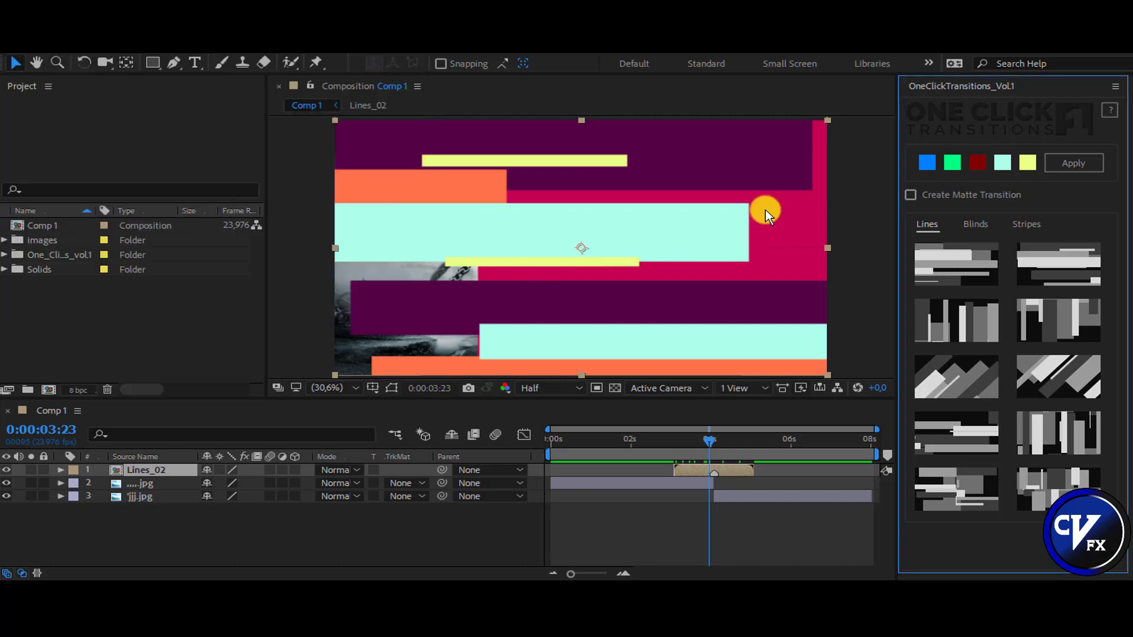
# Set the fourth swatch to magenta and the fifth to a slightly brightened yellow
pyautogui.click(1005, 167)
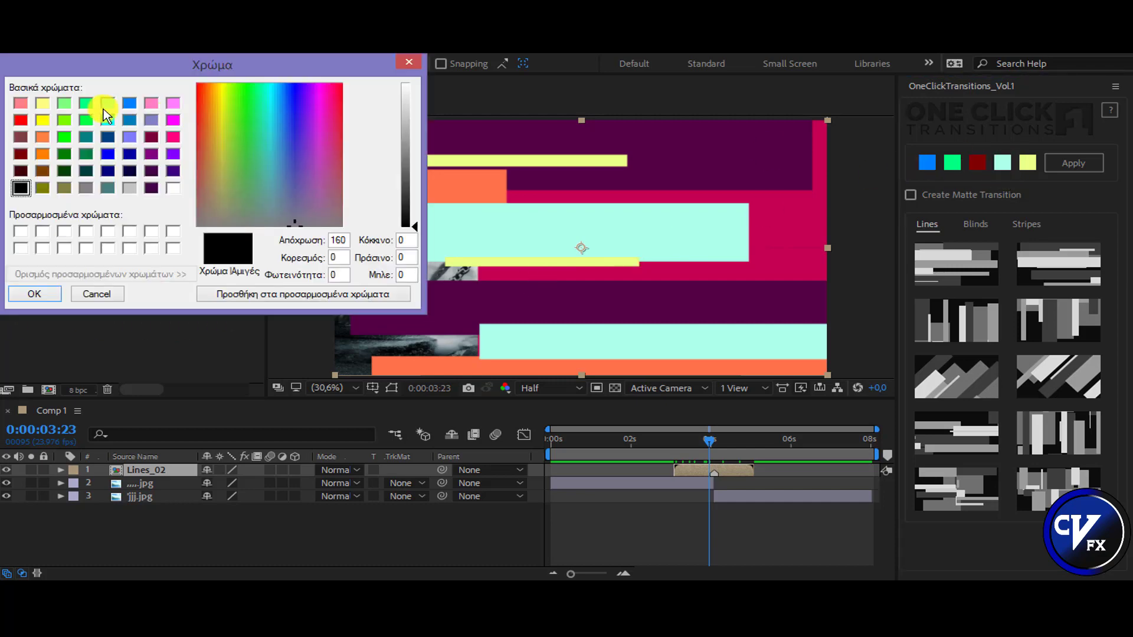
pyautogui.click(175, 121)
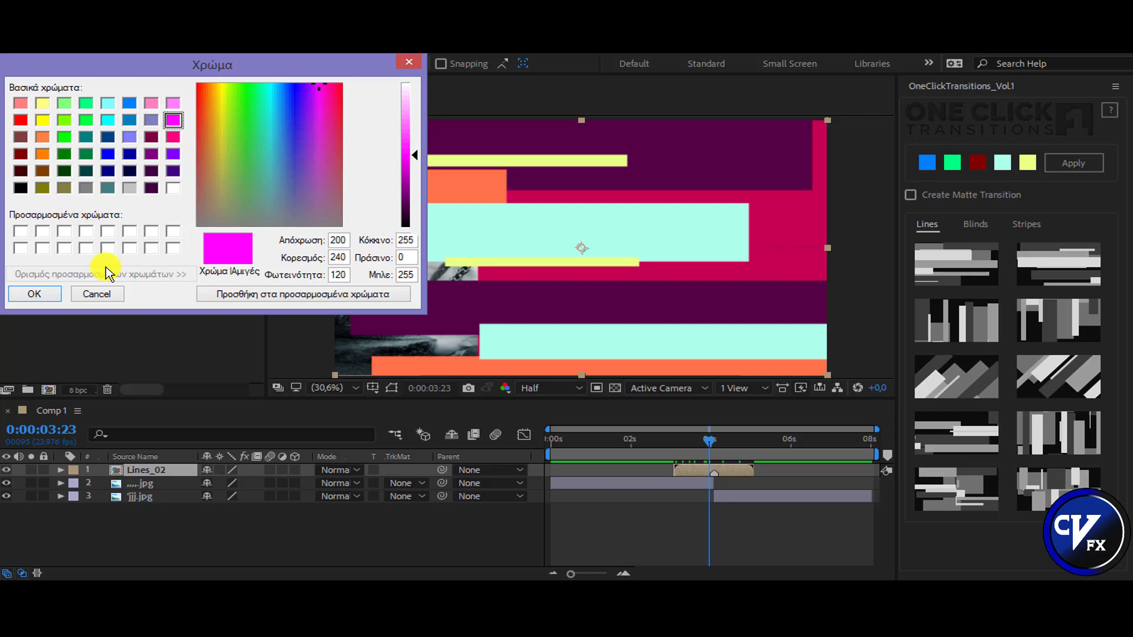
pyautogui.click(120, 298)
pyautogui.click(1030, 165)
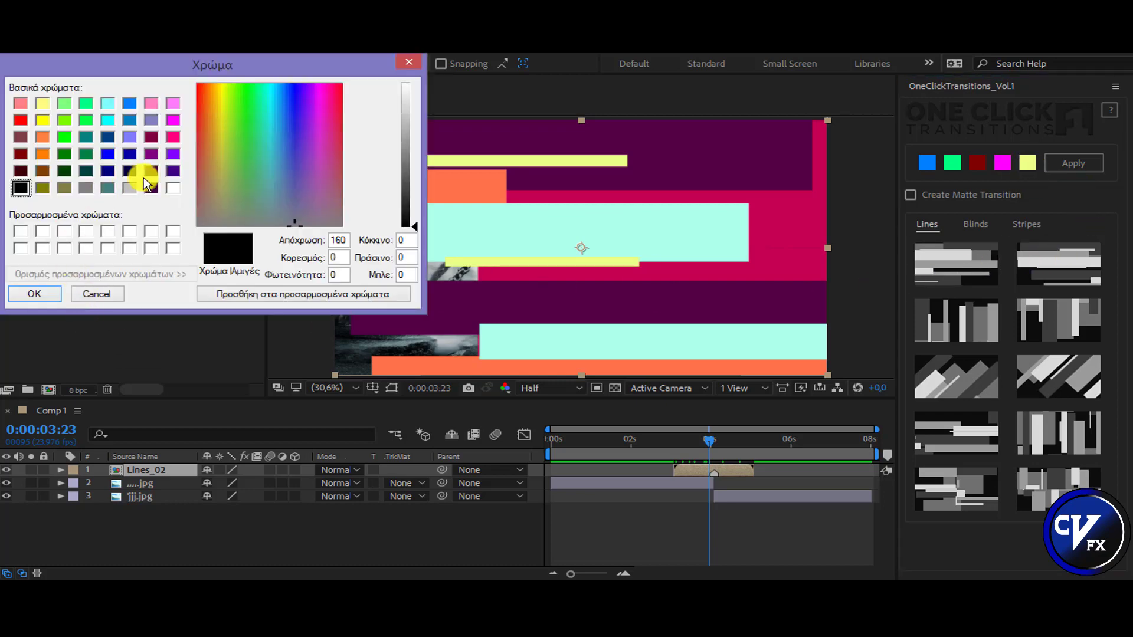
pyautogui.click(43, 121)
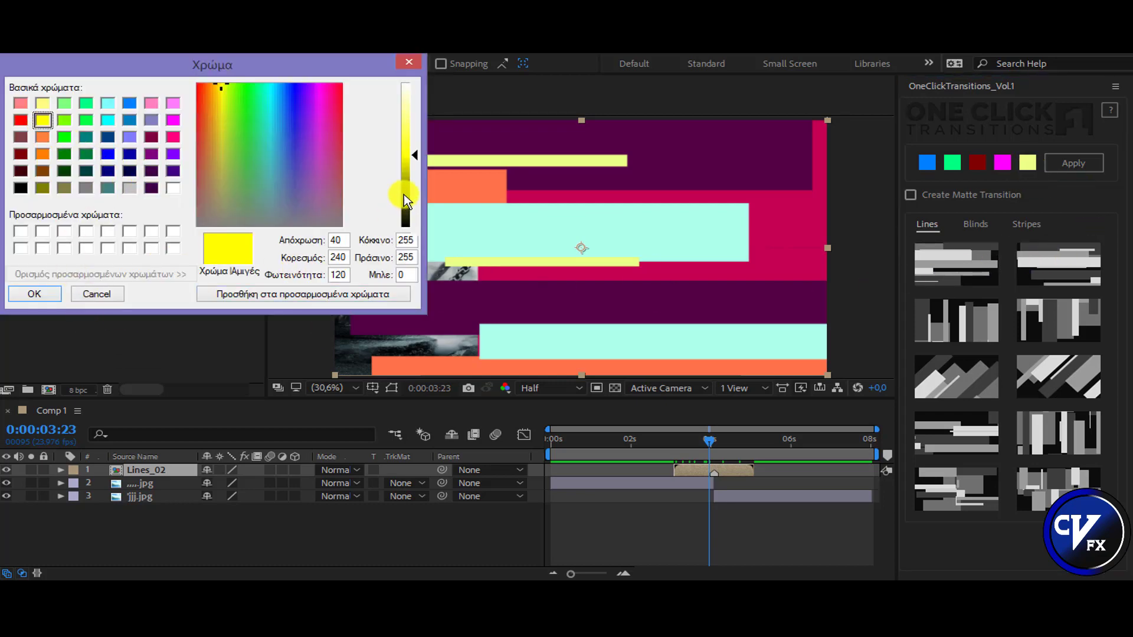
pyautogui.moveTo(416, 163); pyautogui.dragTo(417, 155)
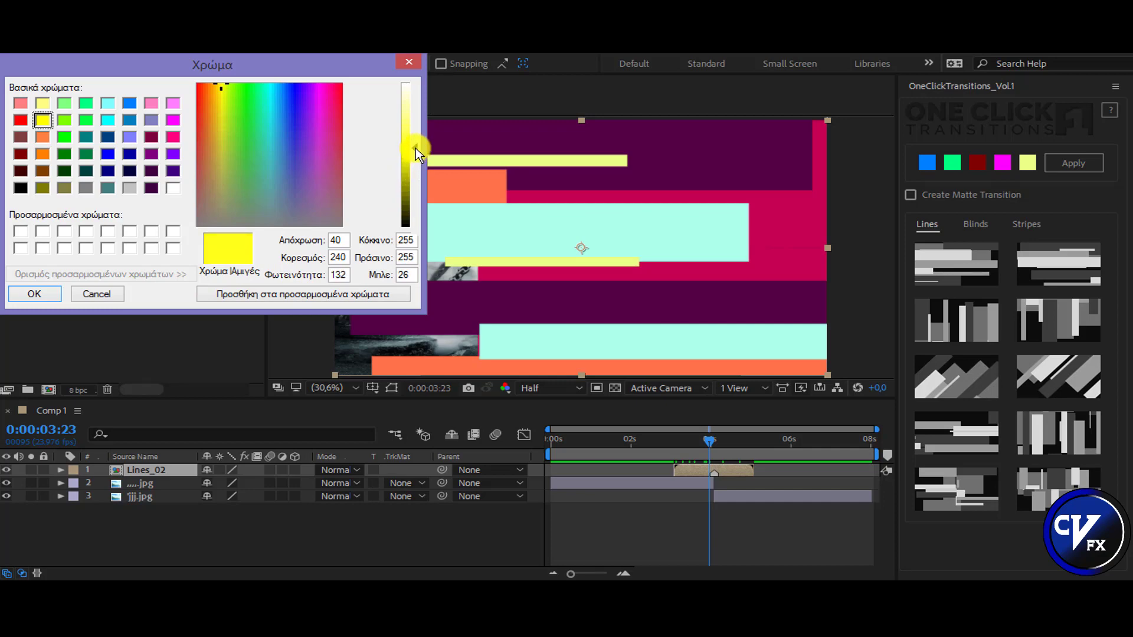
pyautogui.click(42, 298)
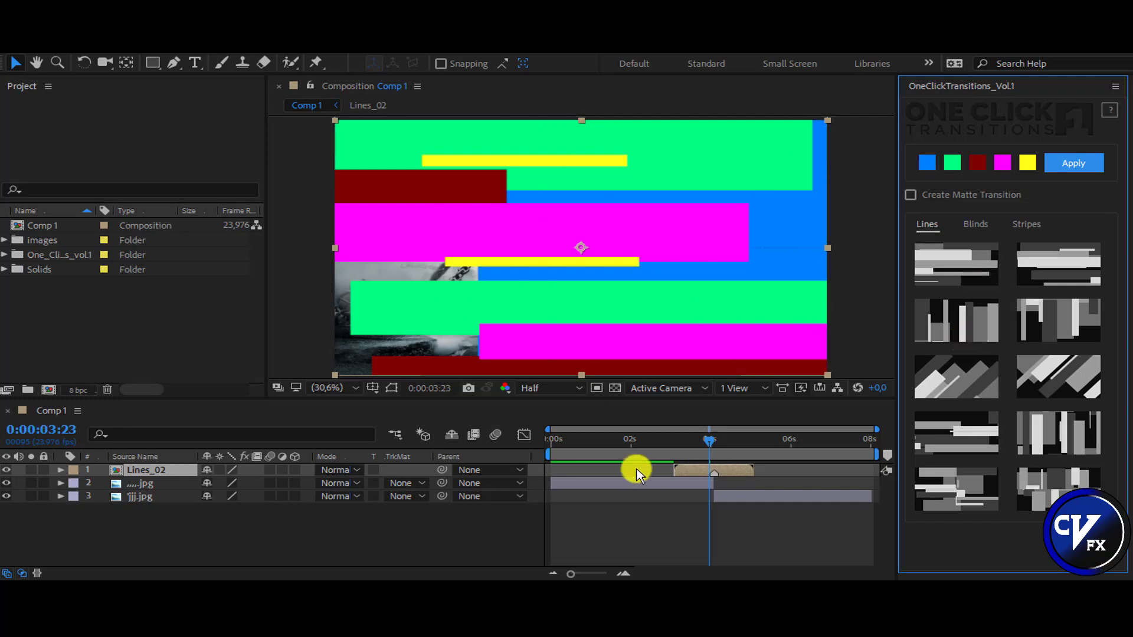
# Open the Lines_02 composition and show Color_Control's settings in Effect Controls
pyautogui.moveTo(707, 446)
pyautogui.mouseDown()
pyautogui.moveTo(683, 452)
pyautogui.moveTo(739, 451)
pyautogui.mouseUp()
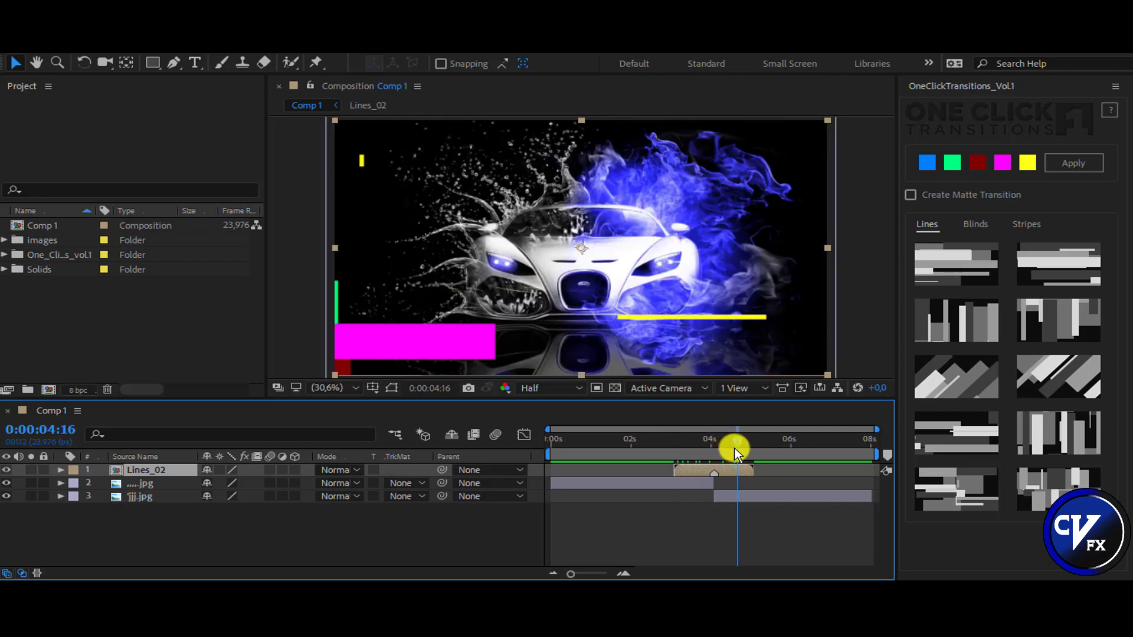
pyautogui.doubleClick(171, 472)
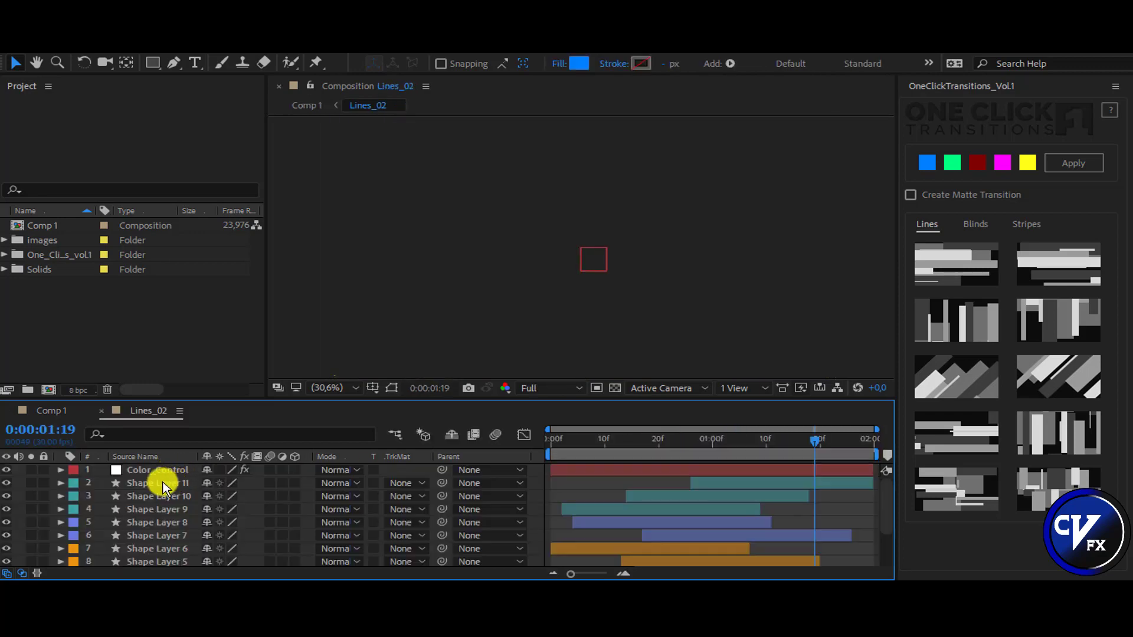
pyautogui.click(149, 472)
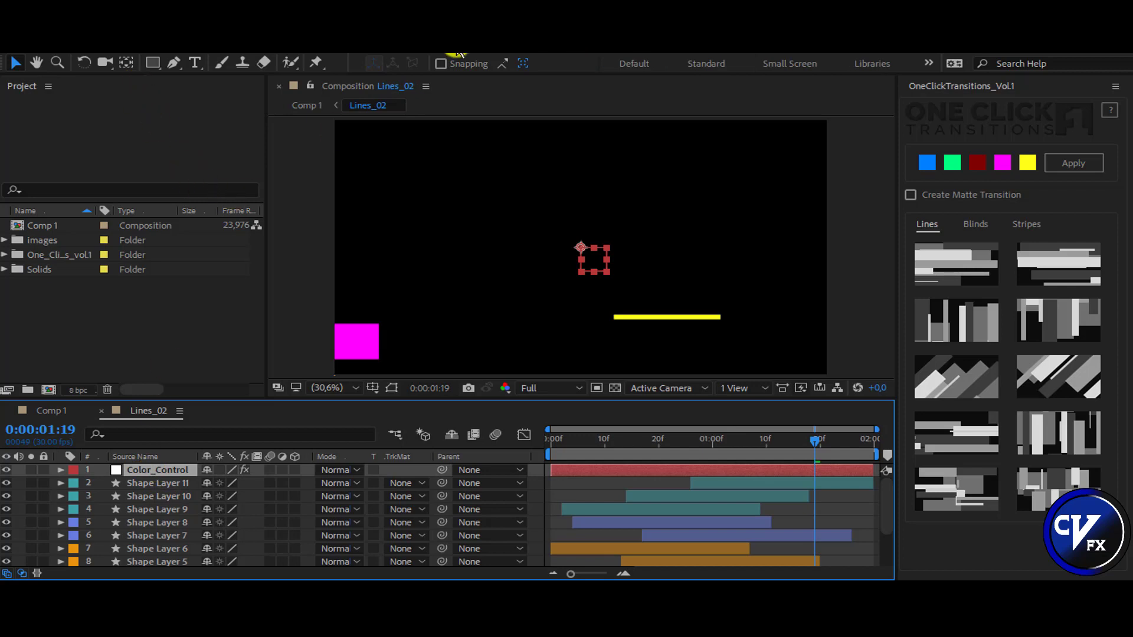
pyautogui.click(301, 53)
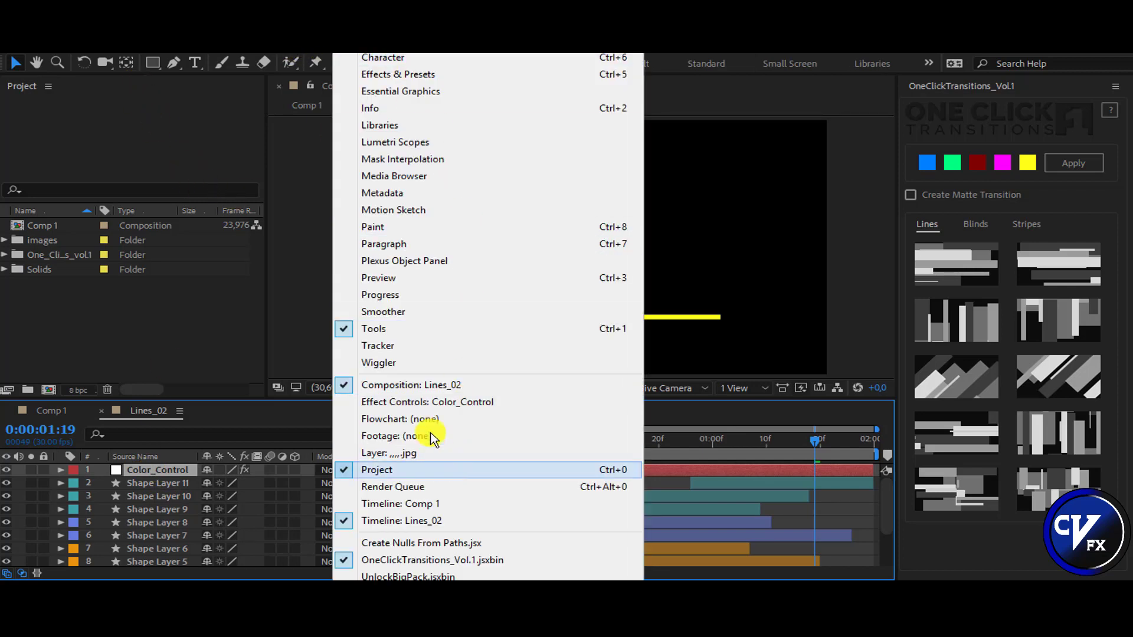
pyautogui.click(455, 402)
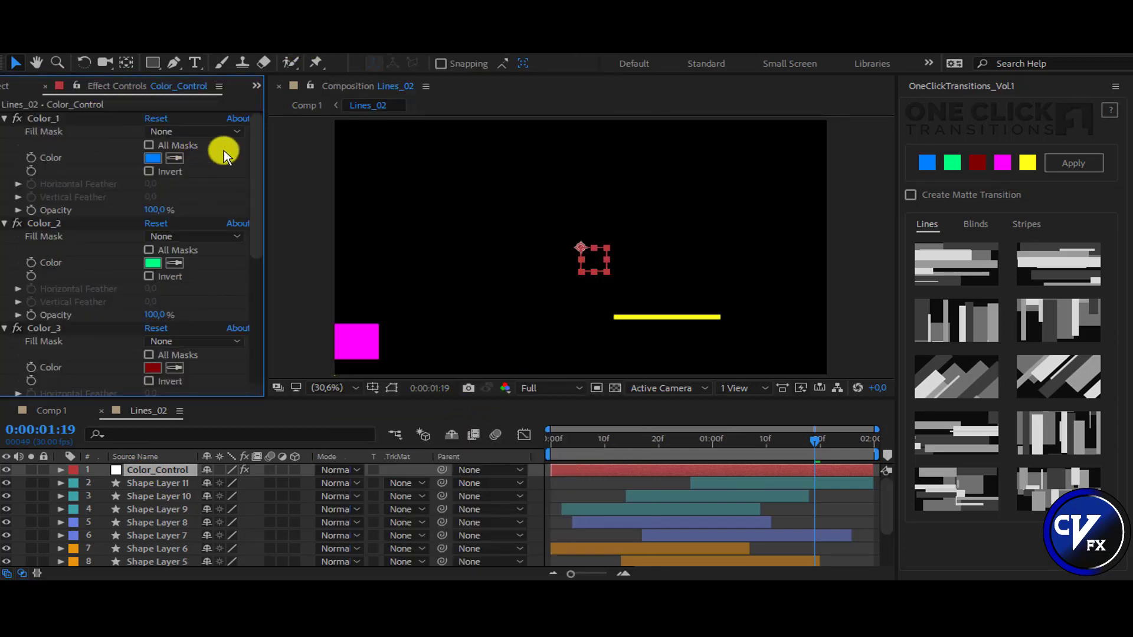
pyautogui.scroll(-3, 255, 314)
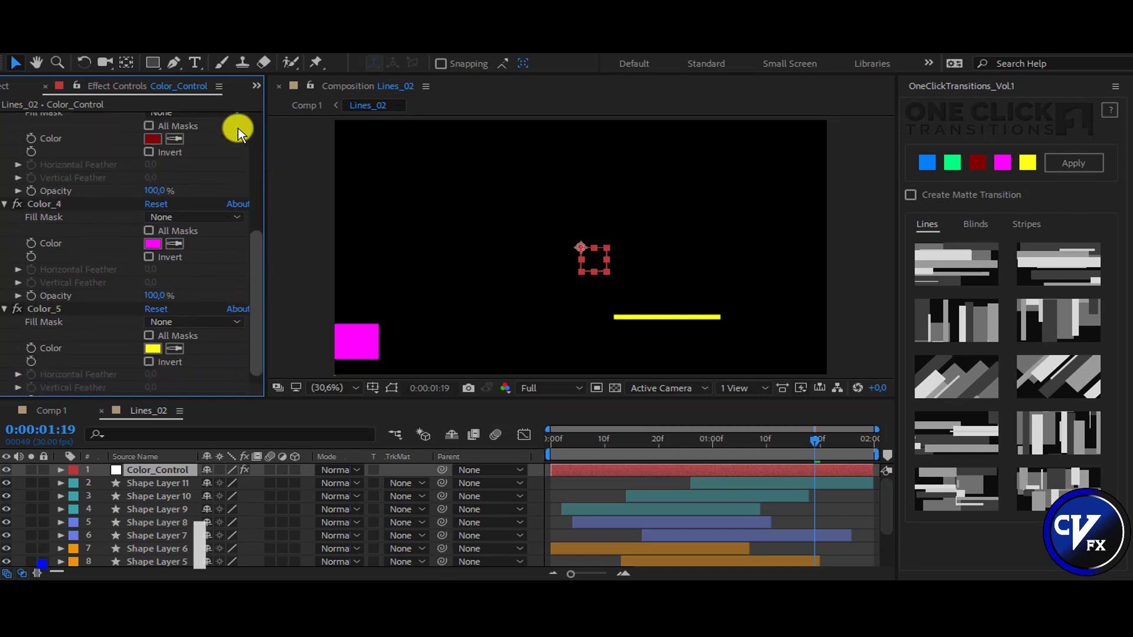
pyautogui.moveTo(255, 314); pyautogui.dragTo(240, 103)
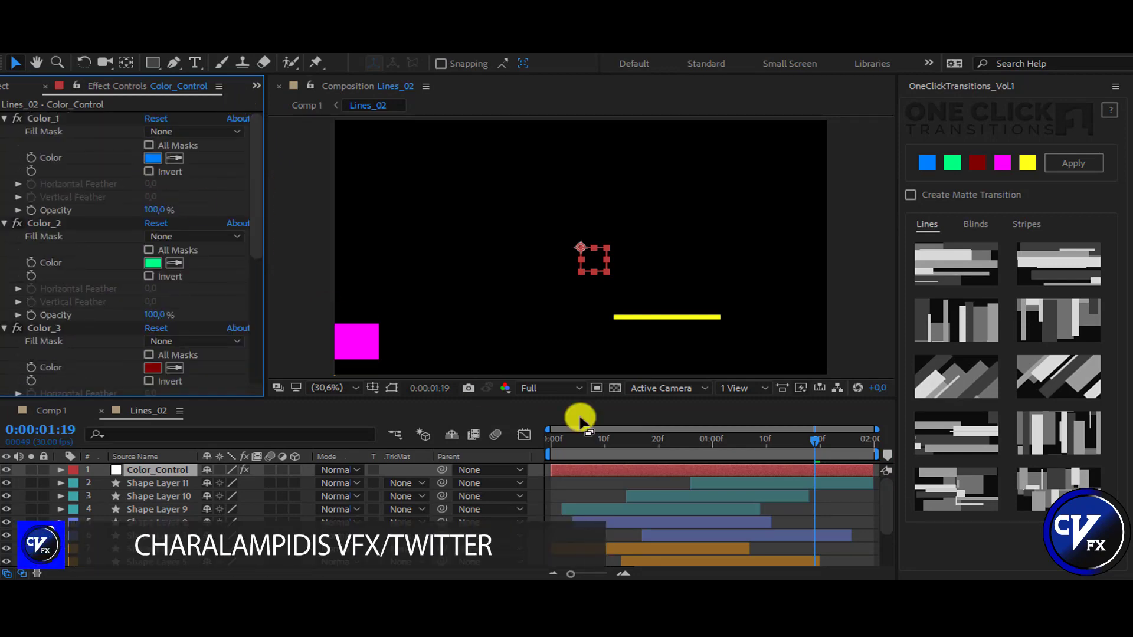
# Change Color_1 from blue to orange where the bars fill the frame, then return to Comp 1
pyautogui.click(811, 442)
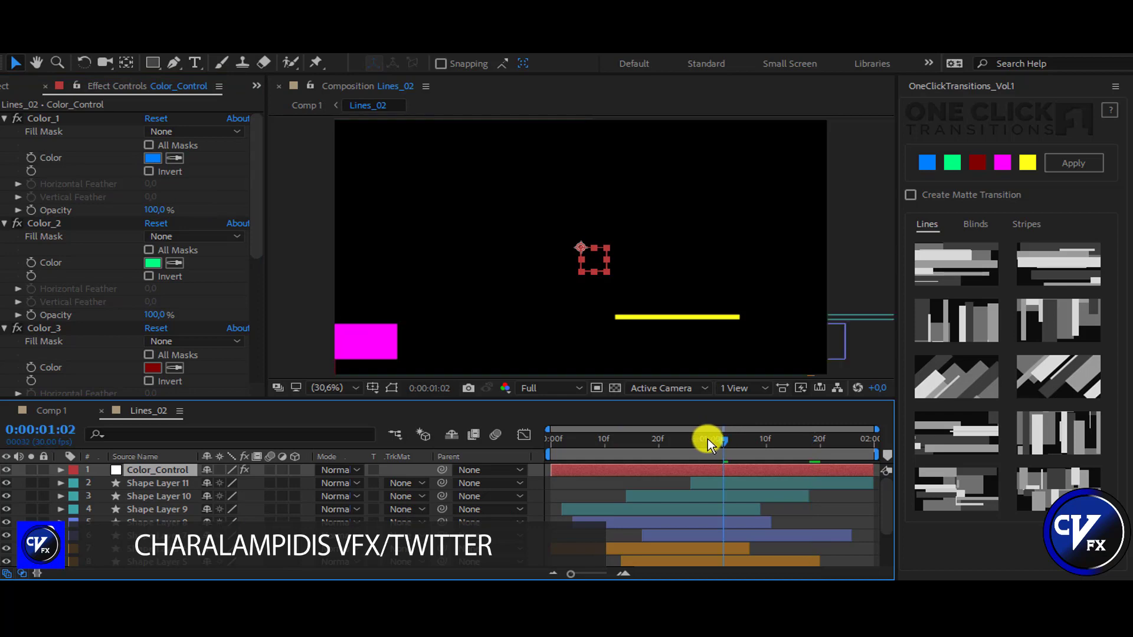
pyautogui.moveTo(725, 438); pyautogui.dragTo(691, 438)
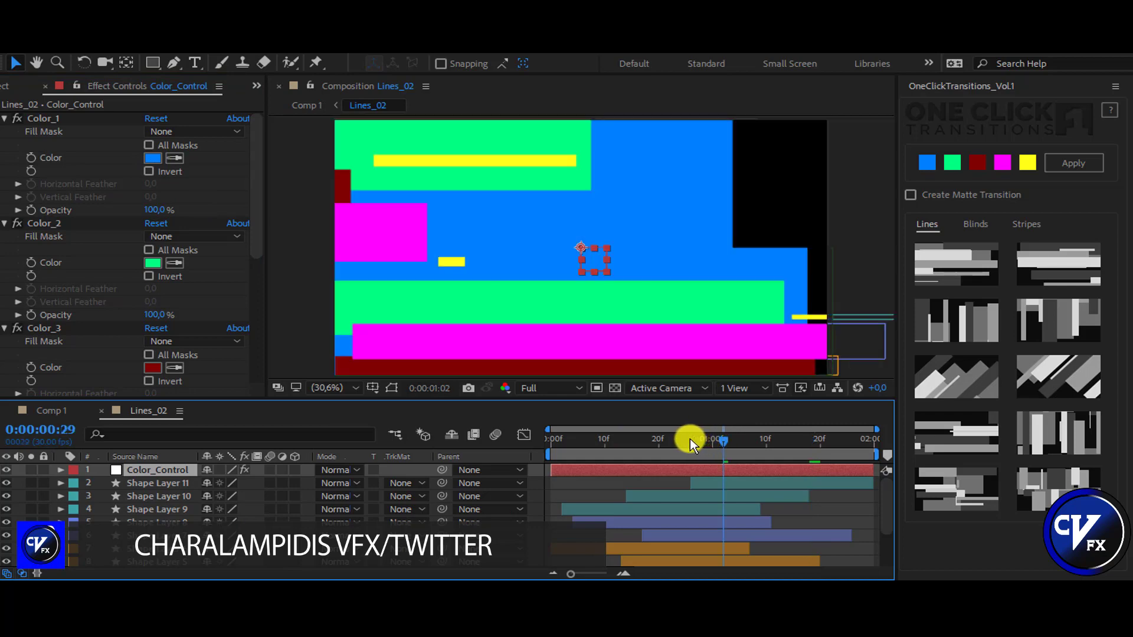
pyautogui.click(152, 158)
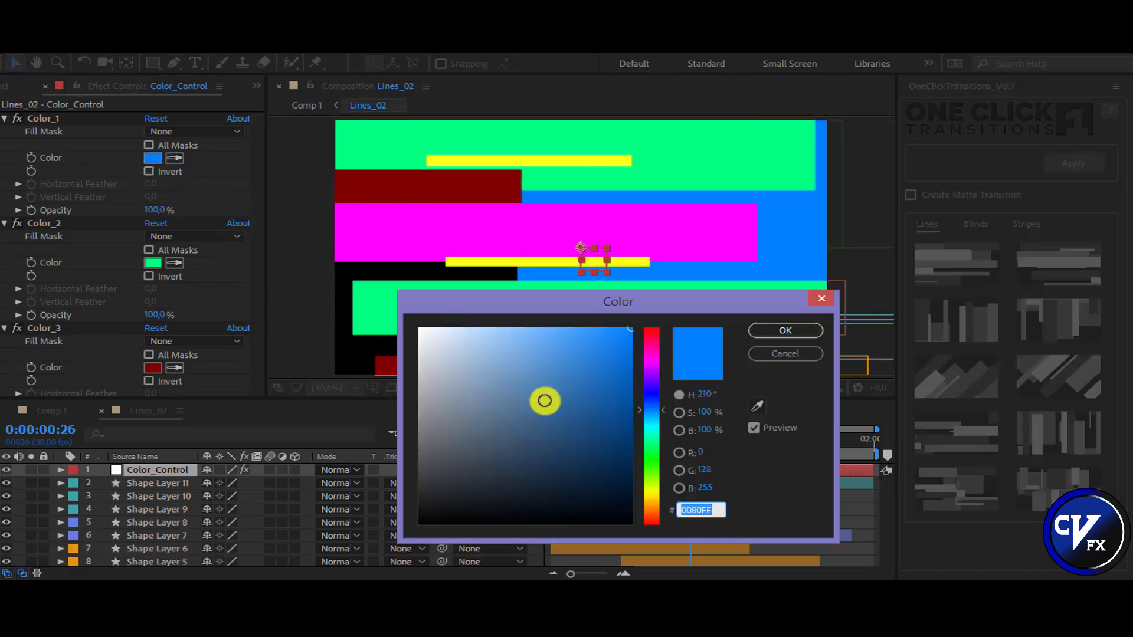
pyautogui.click(651, 360)
pyautogui.moveTo(652, 381); pyautogui.dragTo(674, 506)
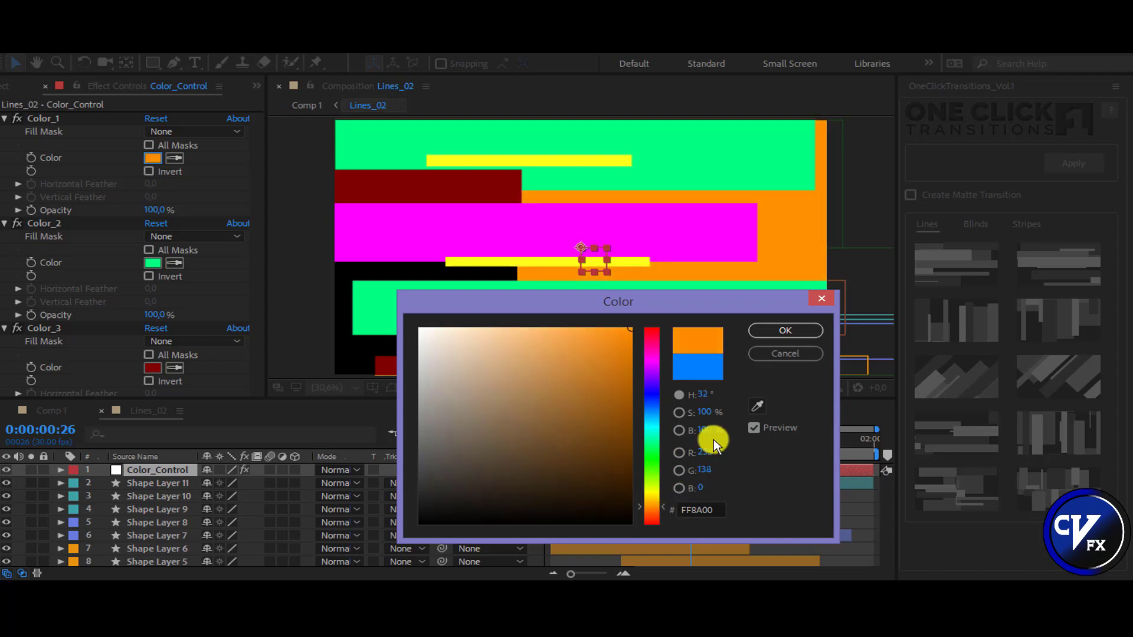
pyautogui.click(772, 331)
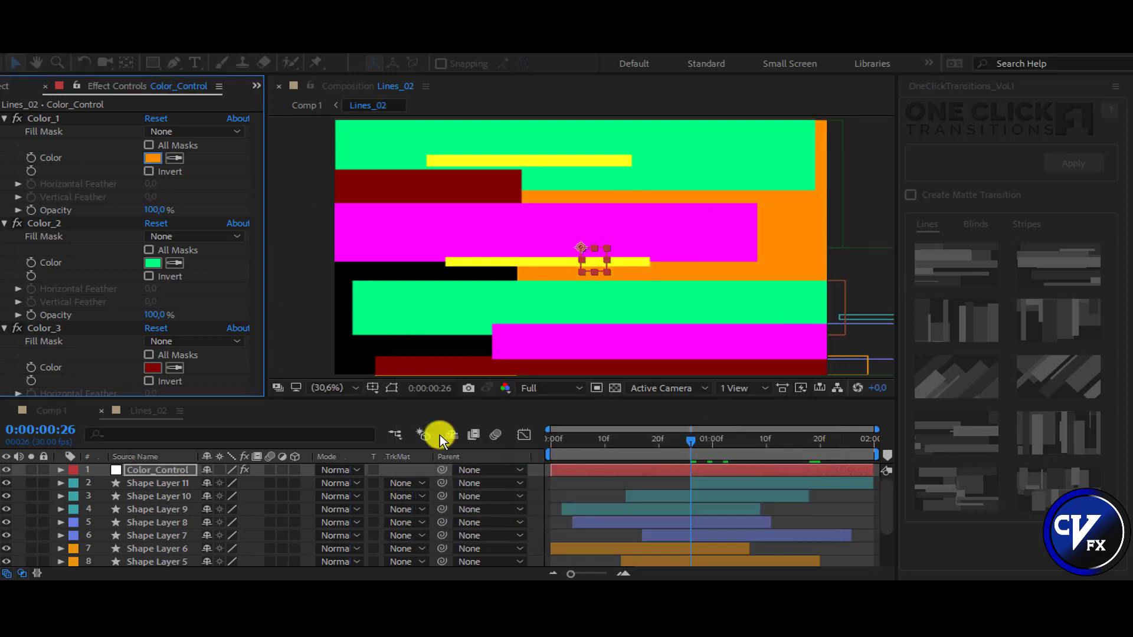
pyautogui.click(45, 413)
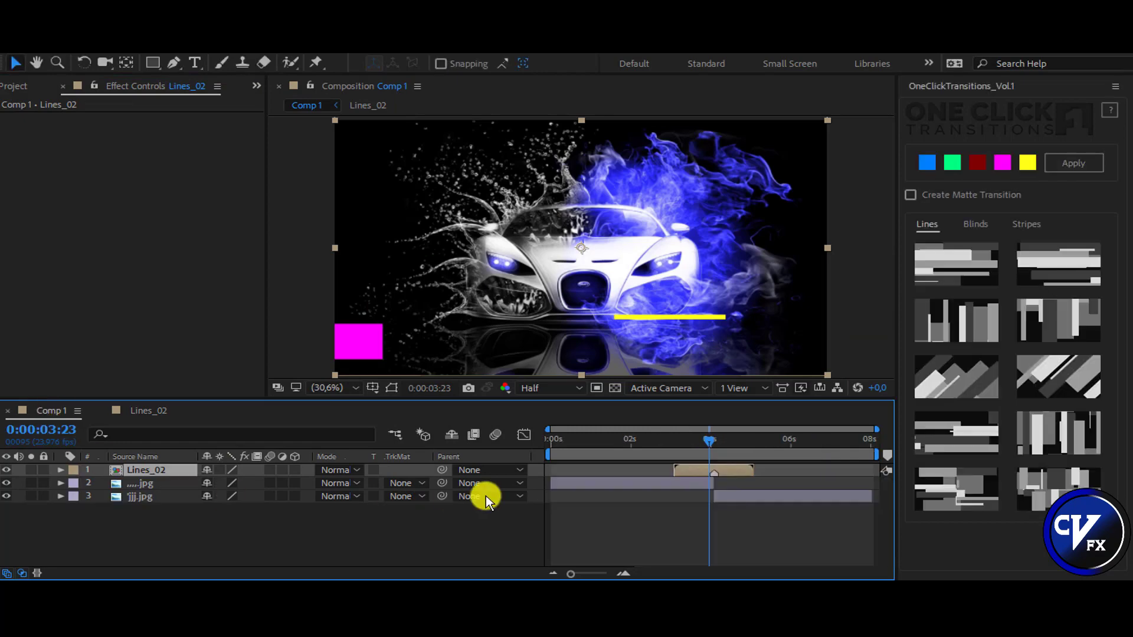
# Locate the Lines_02 composition inside the transitions pack folder in the Project panel
pyautogui.moveTo(708, 440)
pyautogui.mouseDown()
pyautogui.moveTo(675, 445)
pyautogui.moveTo(742, 448)
pyautogui.mouseUp()
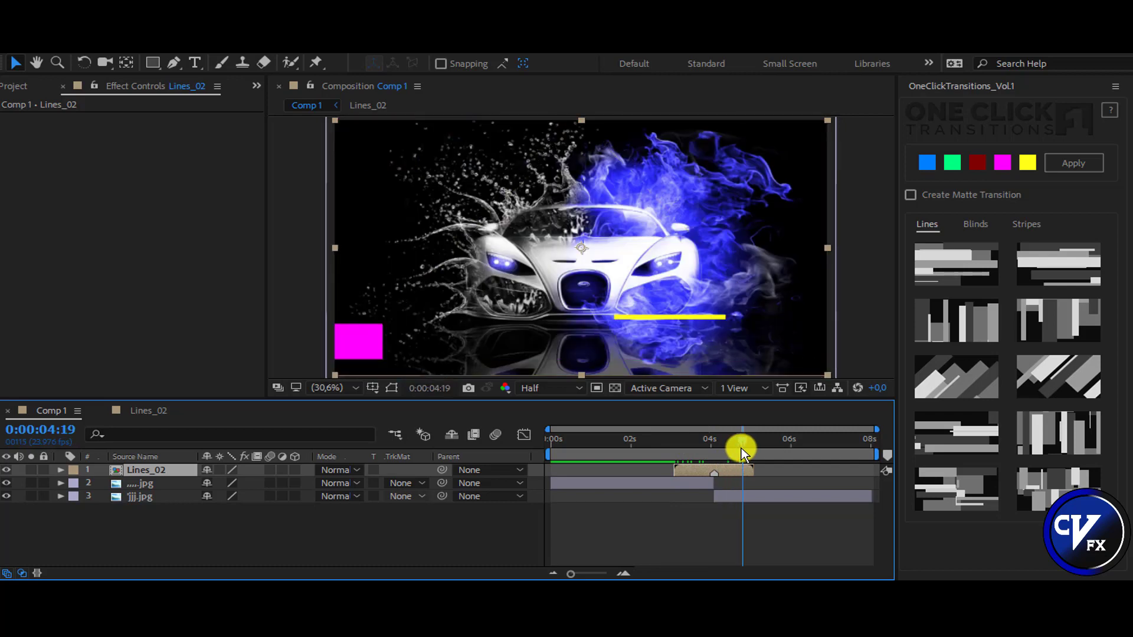
pyautogui.click(8, 87)
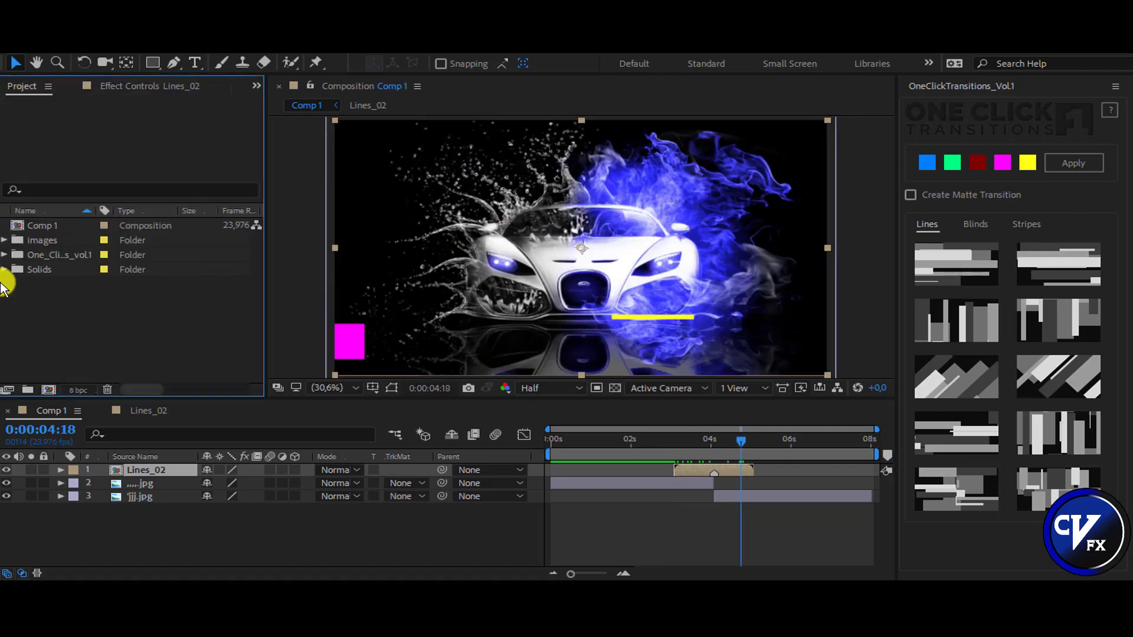
pyautogui.click(7, 254)
pyautogui.click(14, 269)
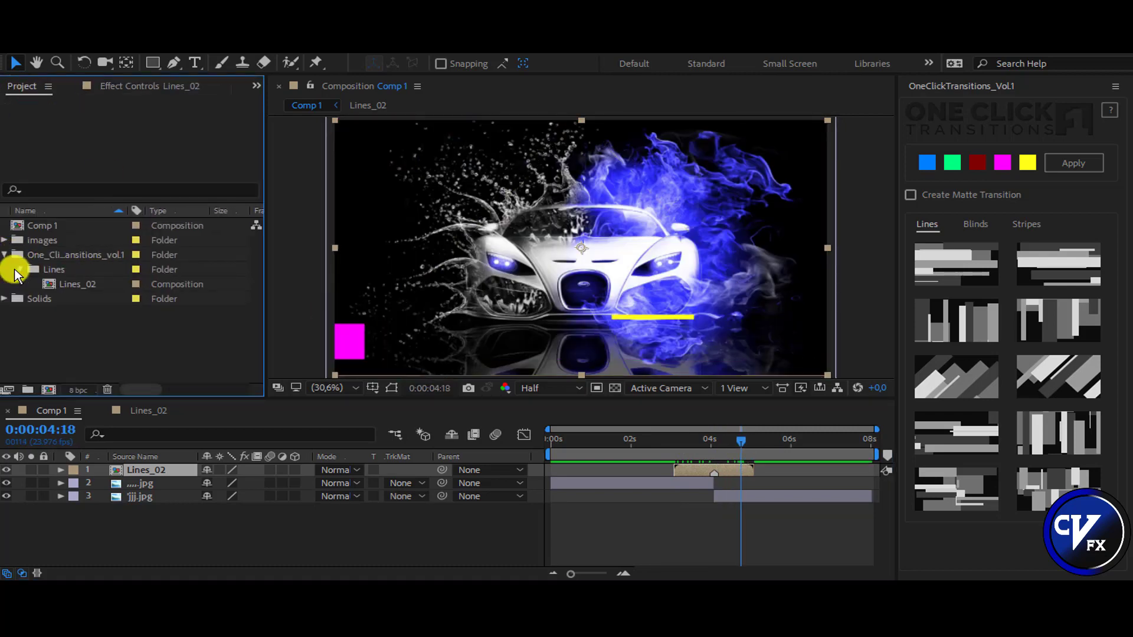
pyautogui.click(75, 288)
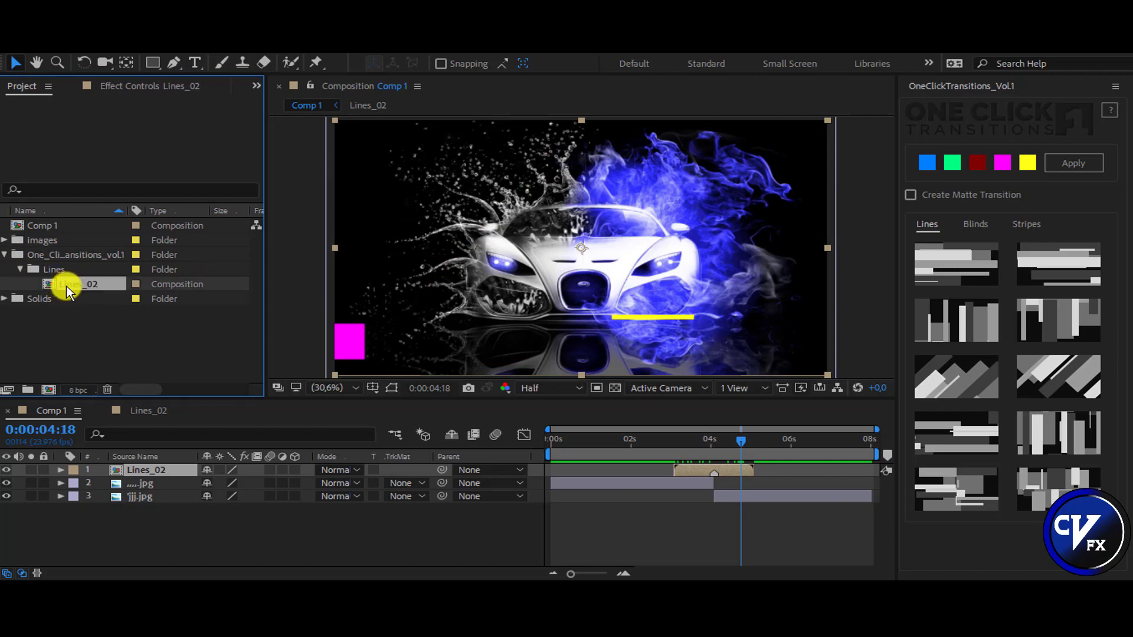
pyautogui.click(5, 255)
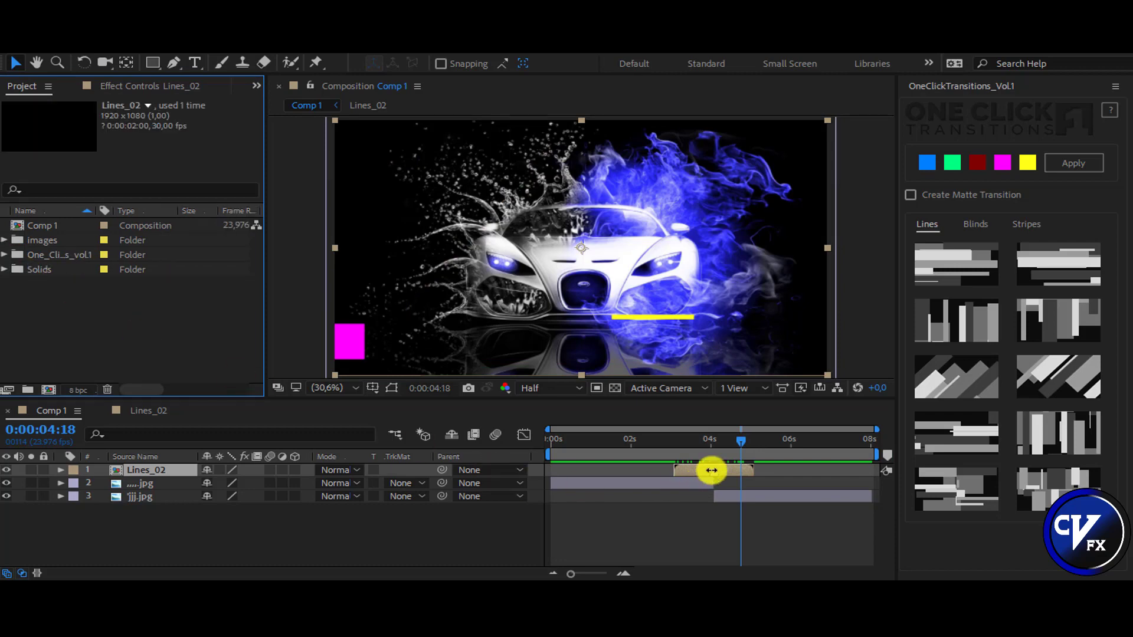
# Delete the Lines_02 layer from Comp 1 and move the current time to 0:00:04:02
pyautogui.click(712, 471)
pyautogui.press('Delete')
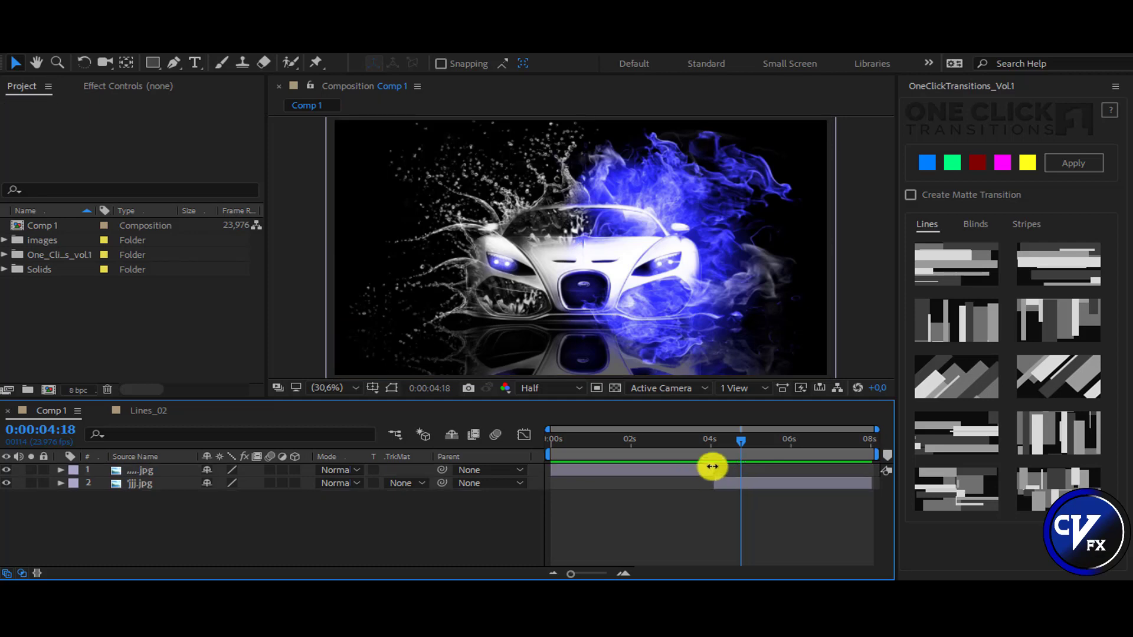
pyautogui.click(712, 446)
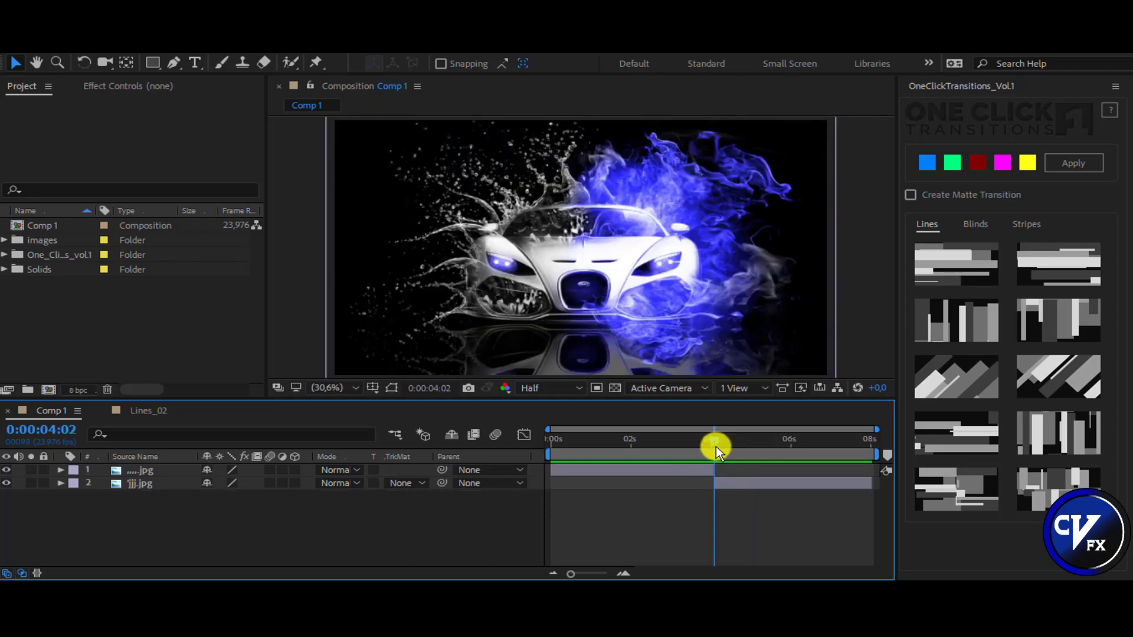
# Add the Lines_10 transition at 4 s and scrub through its coloured bars
pyautogui.click(1061, 491)
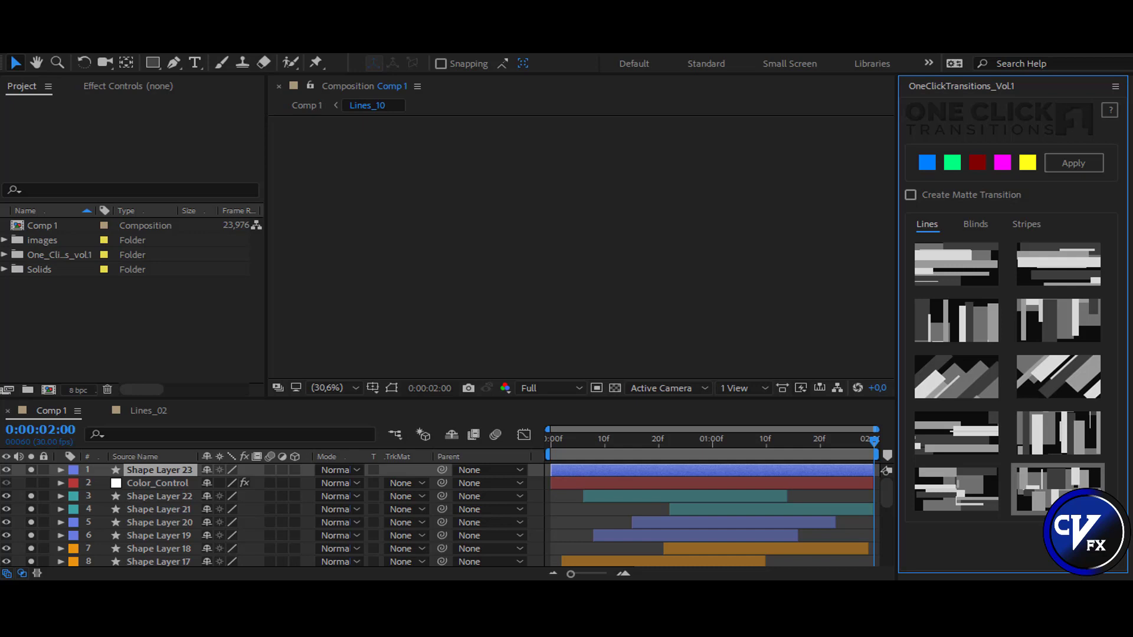
pyautogui.click(748, 449)
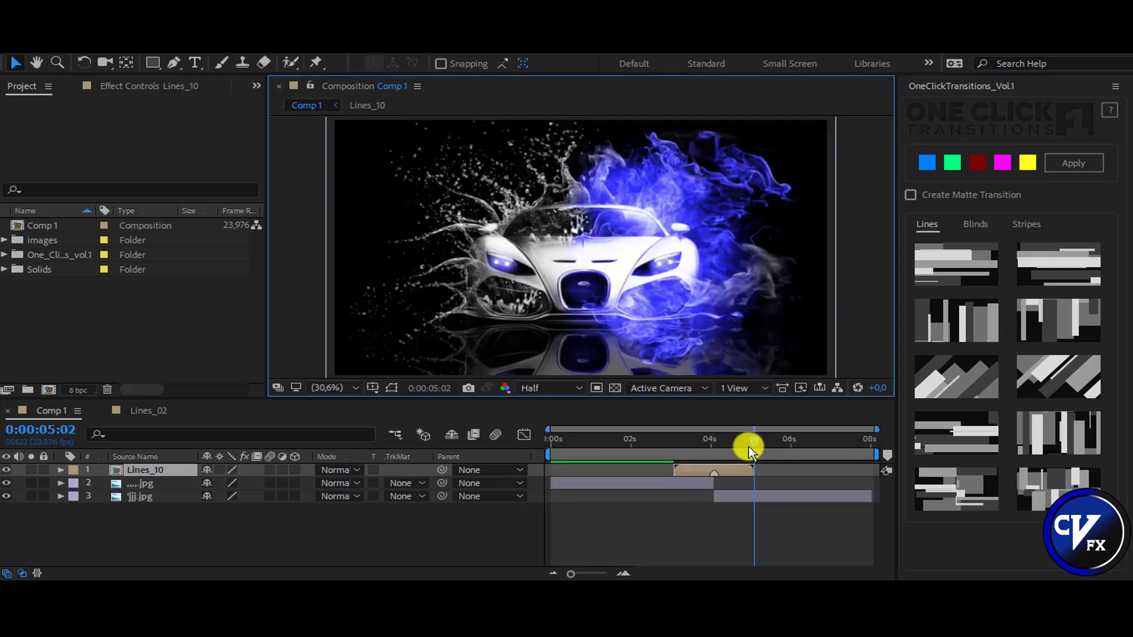
pyautogui.moveTo(748, 449); pyautogui.dragTo(691, 450)
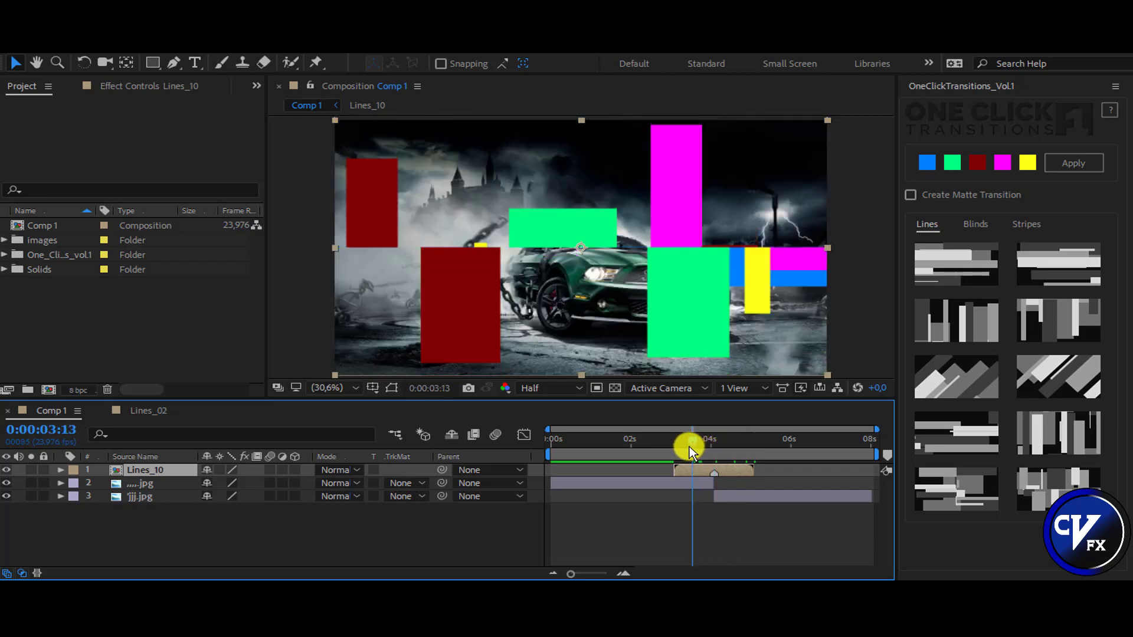
pyautogui.moveTo(689, 447); pyautogui.dragTo(739, 450)
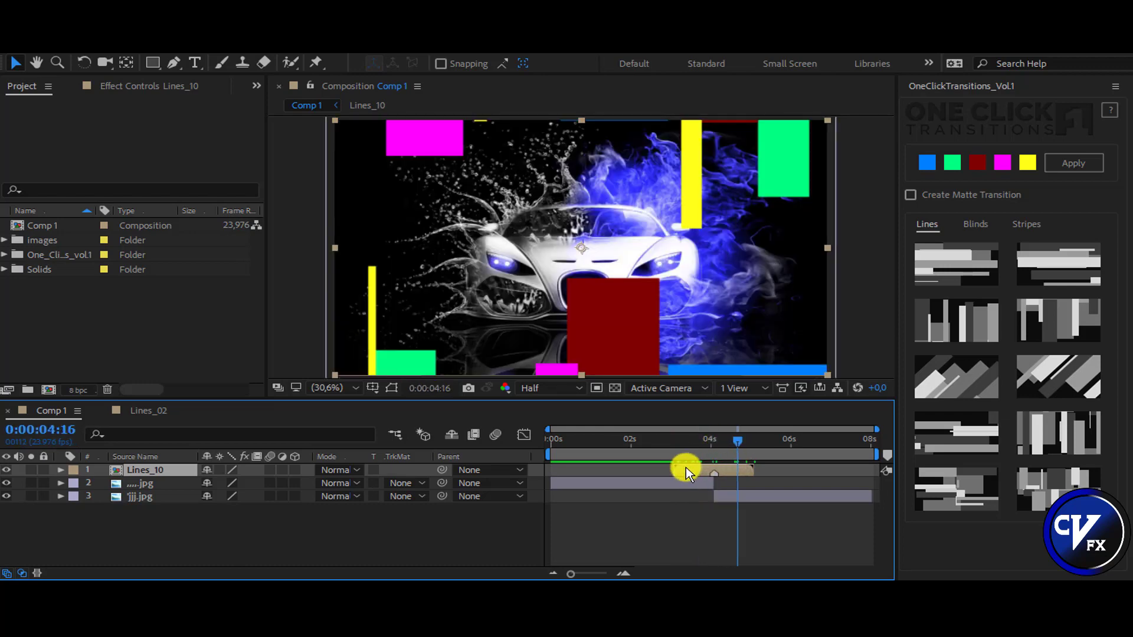
# Replace Lines_10 with the diagonal Blinds_07 preset from the Blinds tab and preview it
pyautogui.press('Delete')
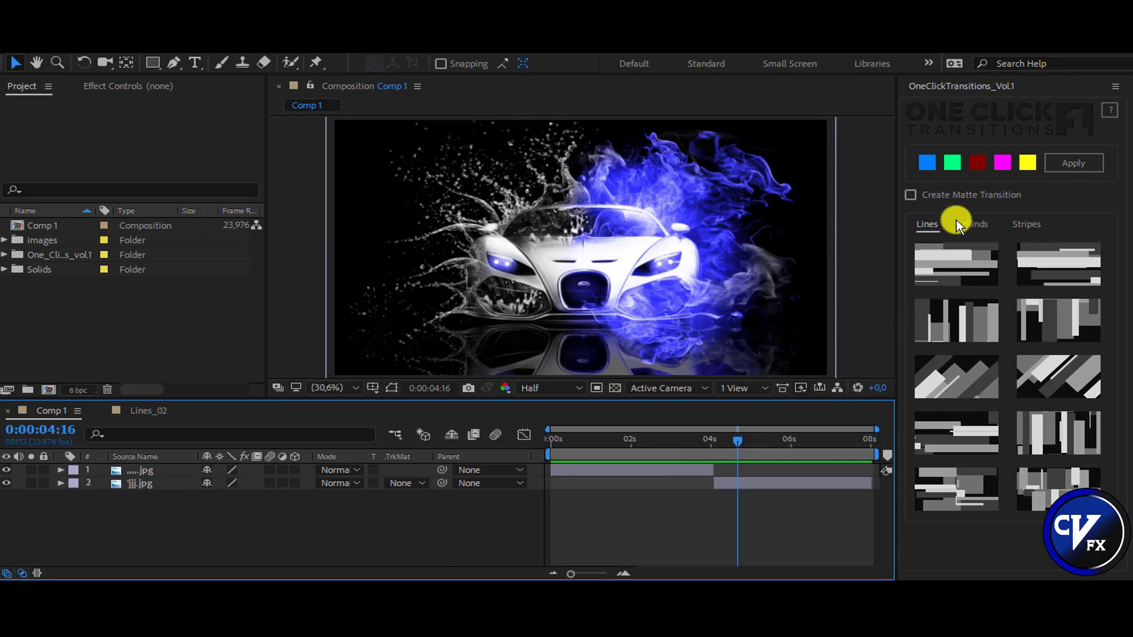
pyautogui.click(963, 225)
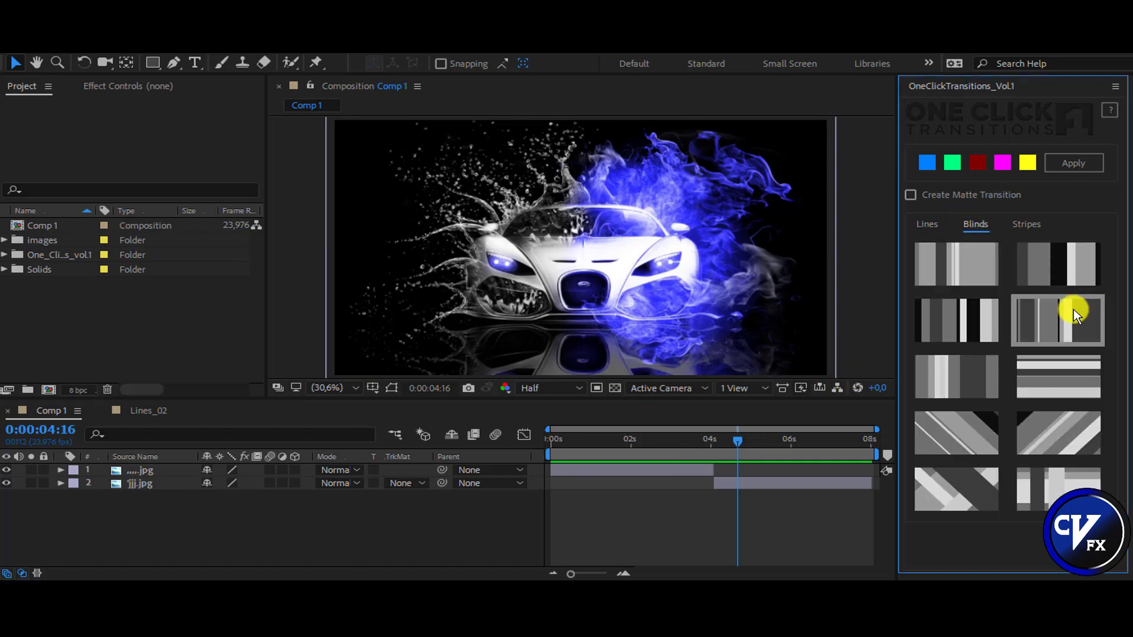
pyautogui.click(925, 446)
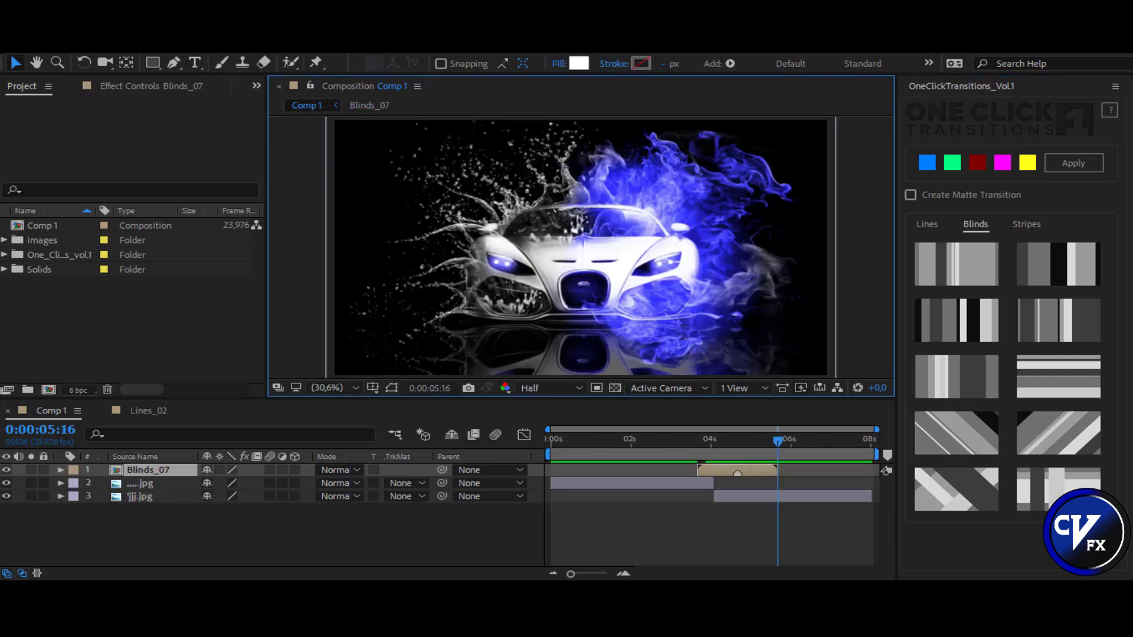
pyautogui.moveTo(778, 438)
pyautogui.mouseDown()
pyautogui.moveTo(713, 447)
pyautogui.moveTo(735, 442)
pyautogui.mouseUp()
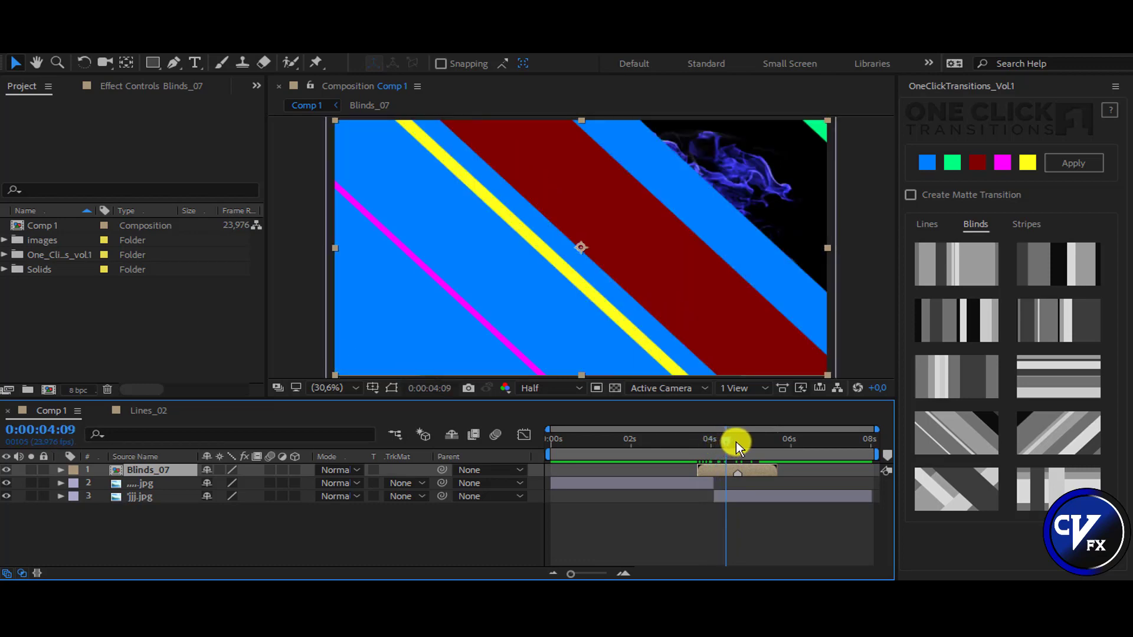
# In Blinds_07's Color_Control effect, set Color_1 to black and Color_2 to magenta
pyautogui.doubleClick(136, 472)
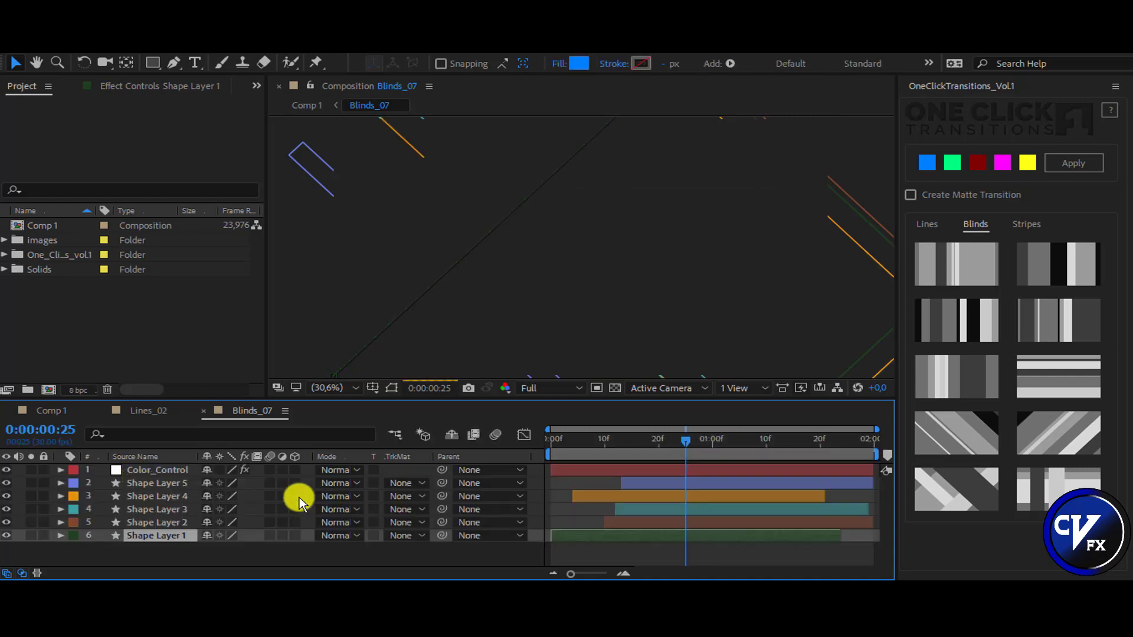
pyautogui.click(176, 470)
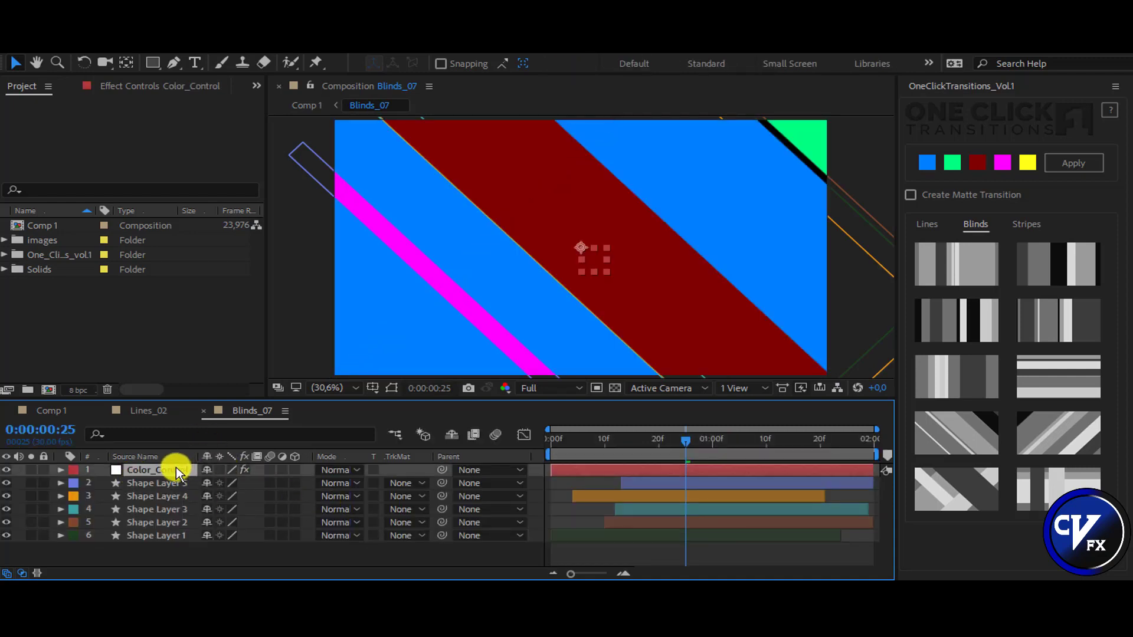
pyautogui.click(149, 87)
pyautogui.click(152, 158)
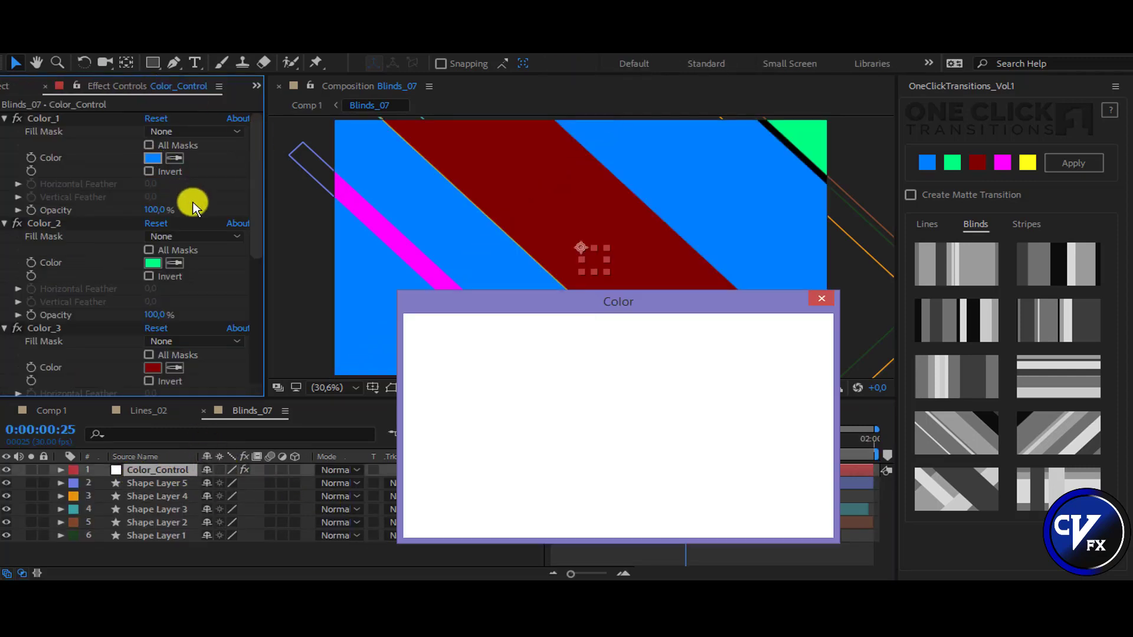
pyautogui.moveTo(455, 473); pyautogui.dragTo(392, 554)
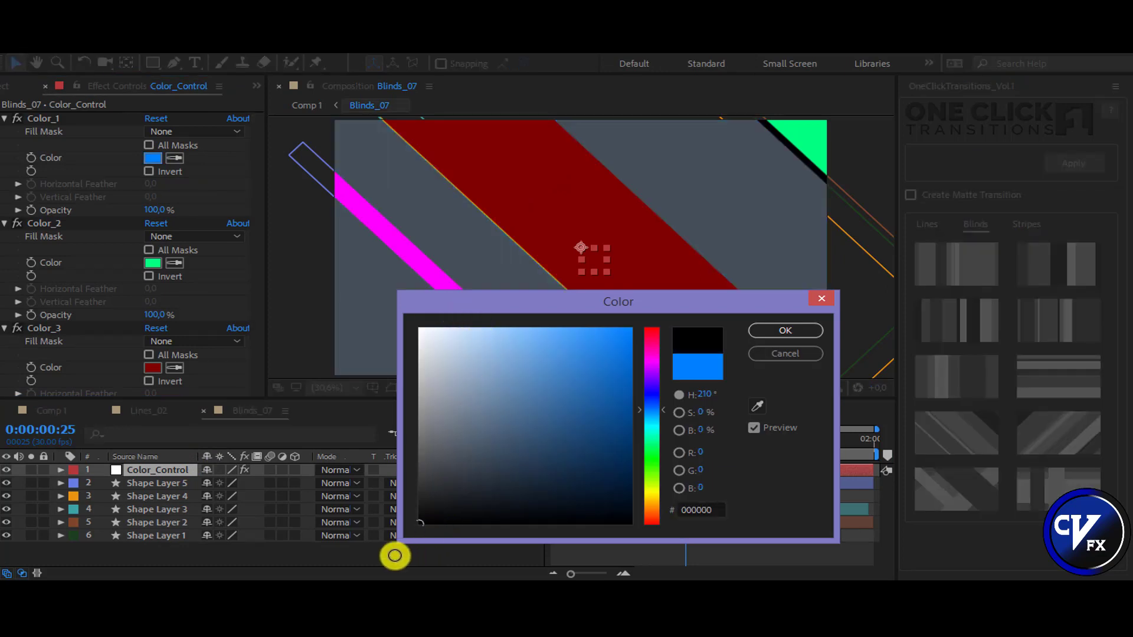
pyautogui.click(769, 334)
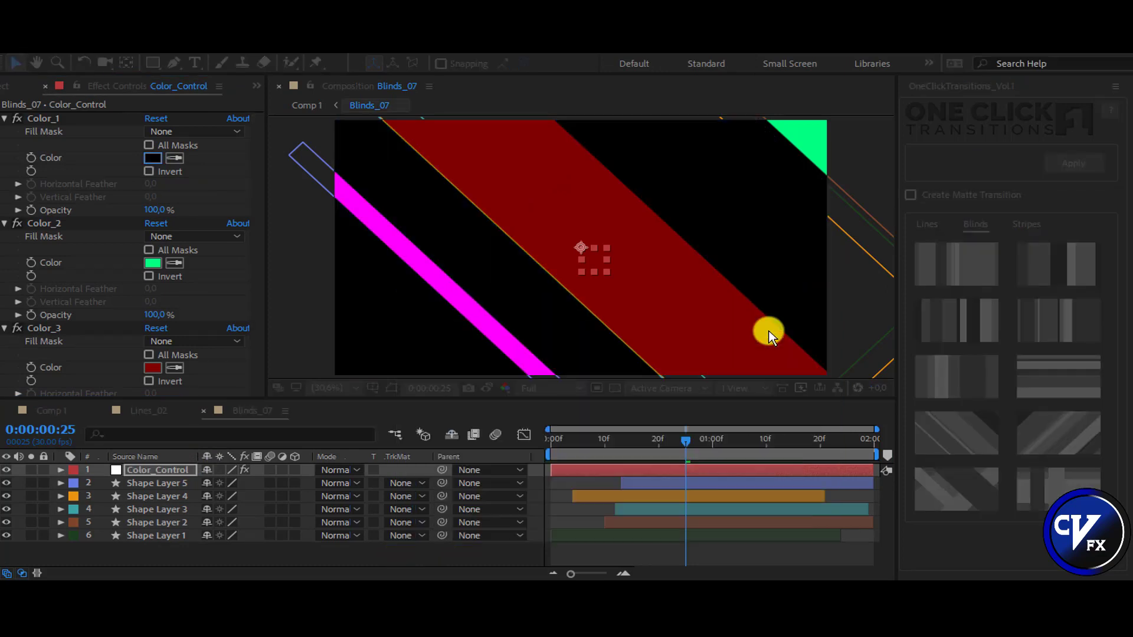
pyautogui.click(154, 266)
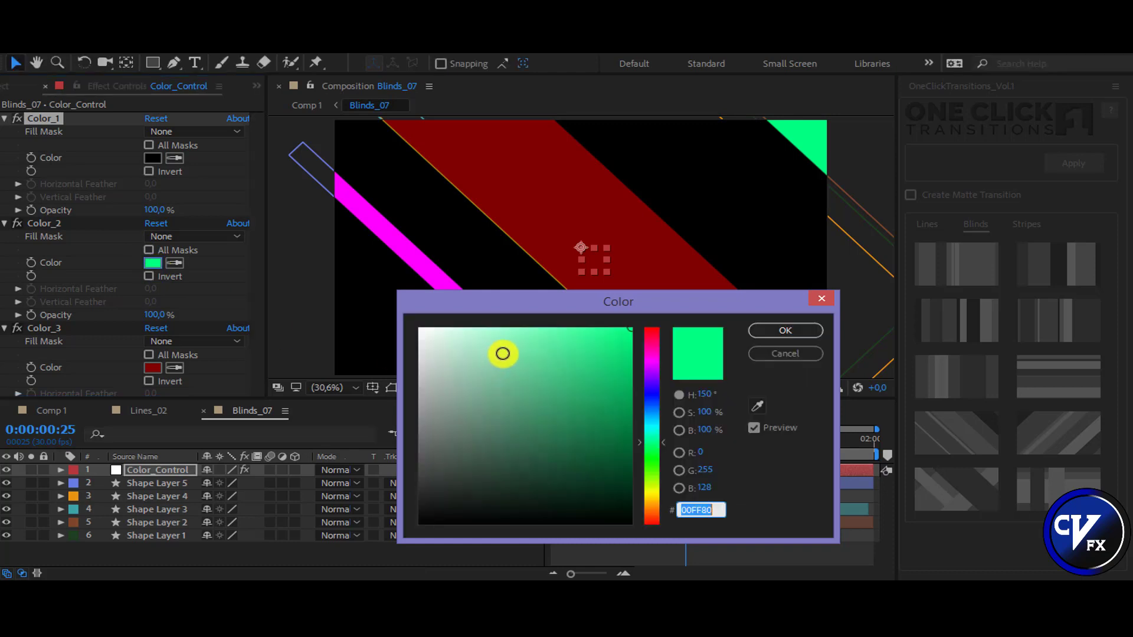
pyautogui.click(649, 359)
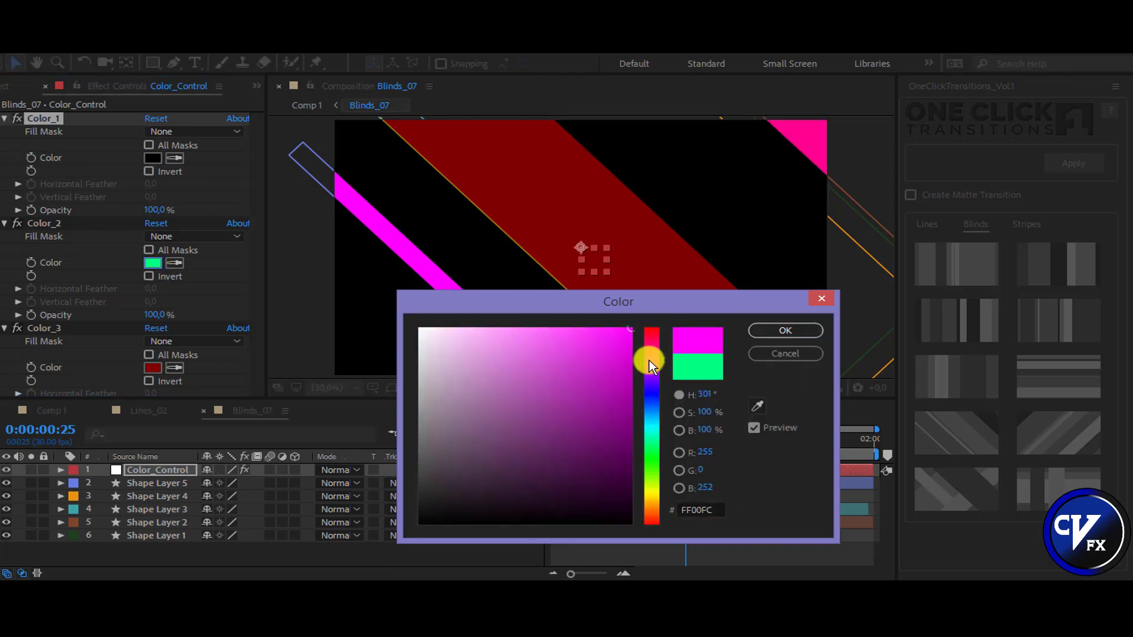
pyautogui.click(793, 326)
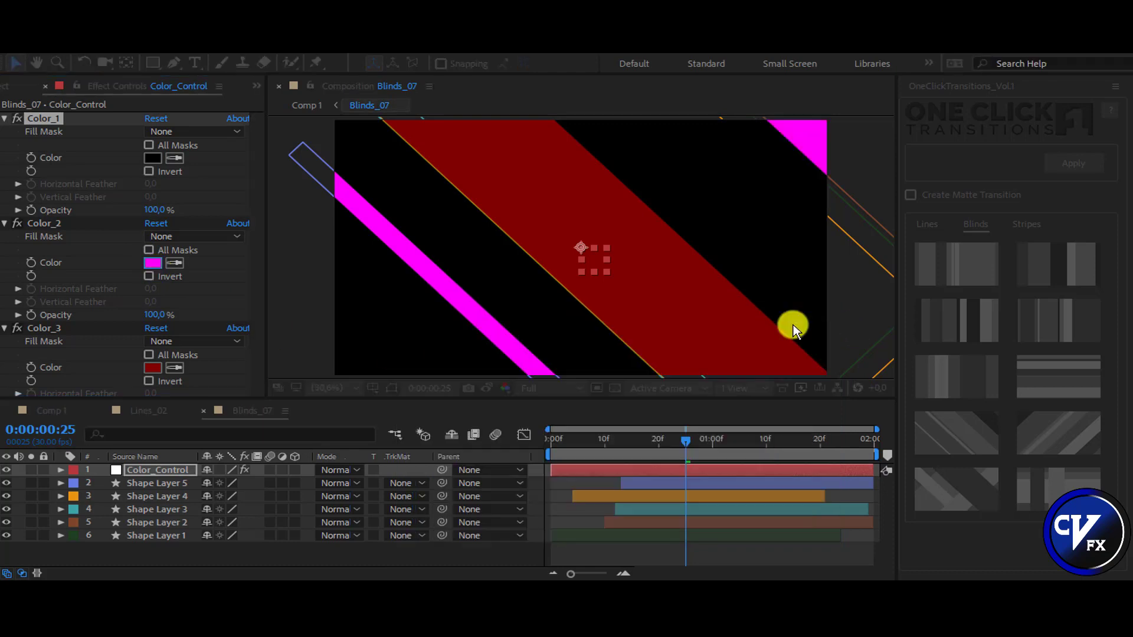
# Change Color_3 to bright red and Color_5 from yellow to bright green
pyautogui.click(152, 370)
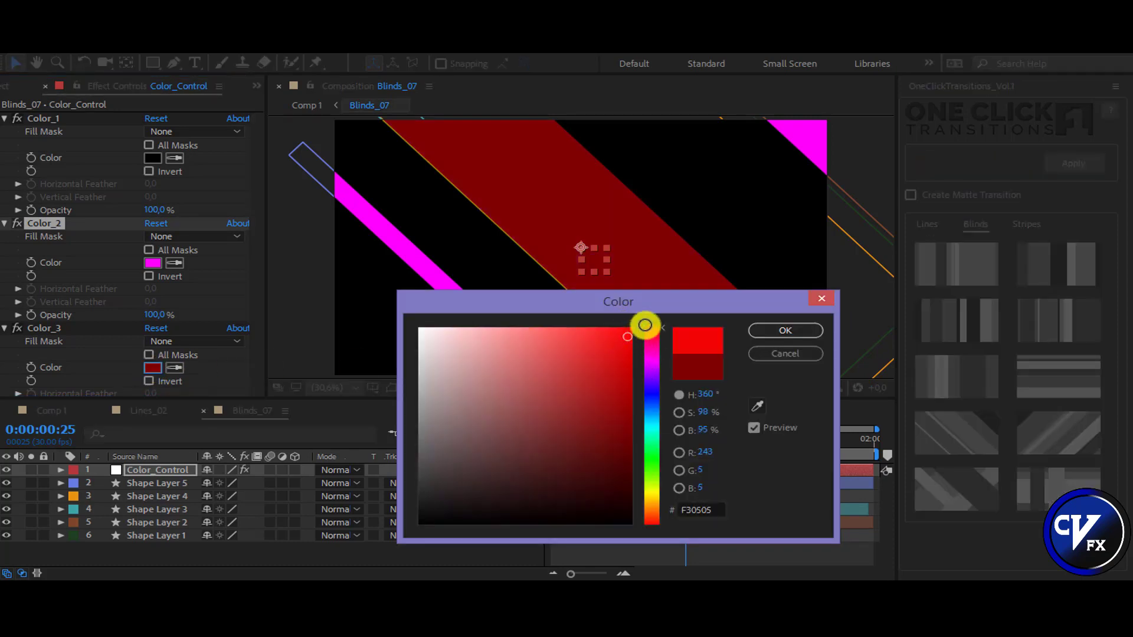
pyautogui.moveTo(635, 345); pyautogui.dragTo(645, 325)
pyautogui.click(771, 331)
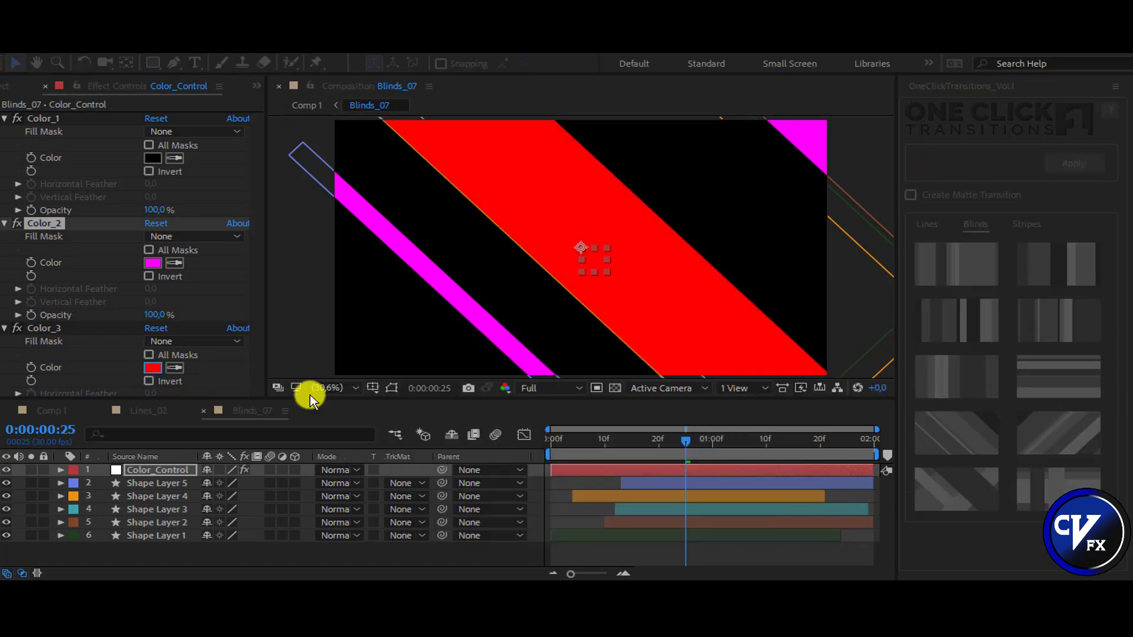
pyautogui.moveTo(255, 324); pyautogui.dragTo(250, 390)
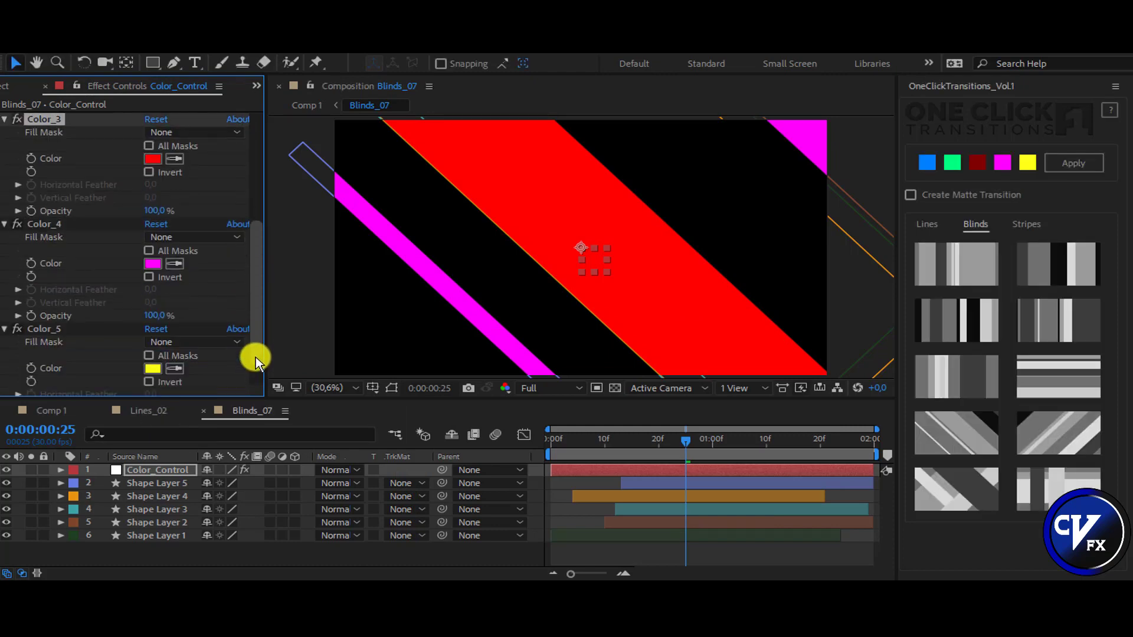
pyautogui.click(152, 337)
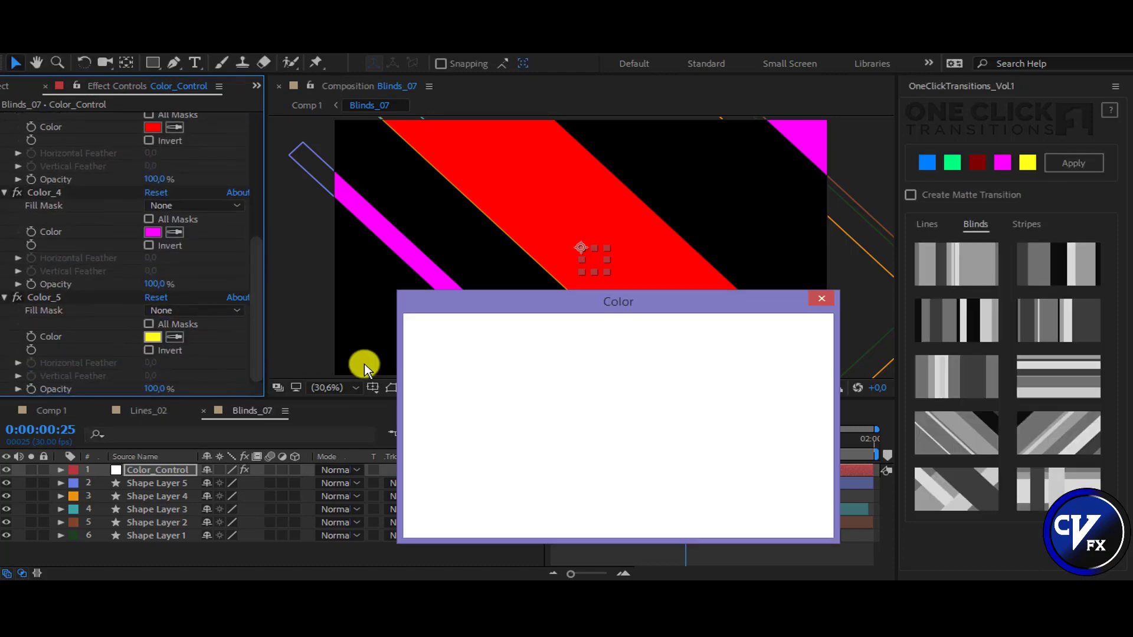
pyautogui.moveTo(651, 384); pyautogui.dragTo(652, 468)
pyautogui.moveTo(620, 372); pyautogui.dragTo(657, 340)
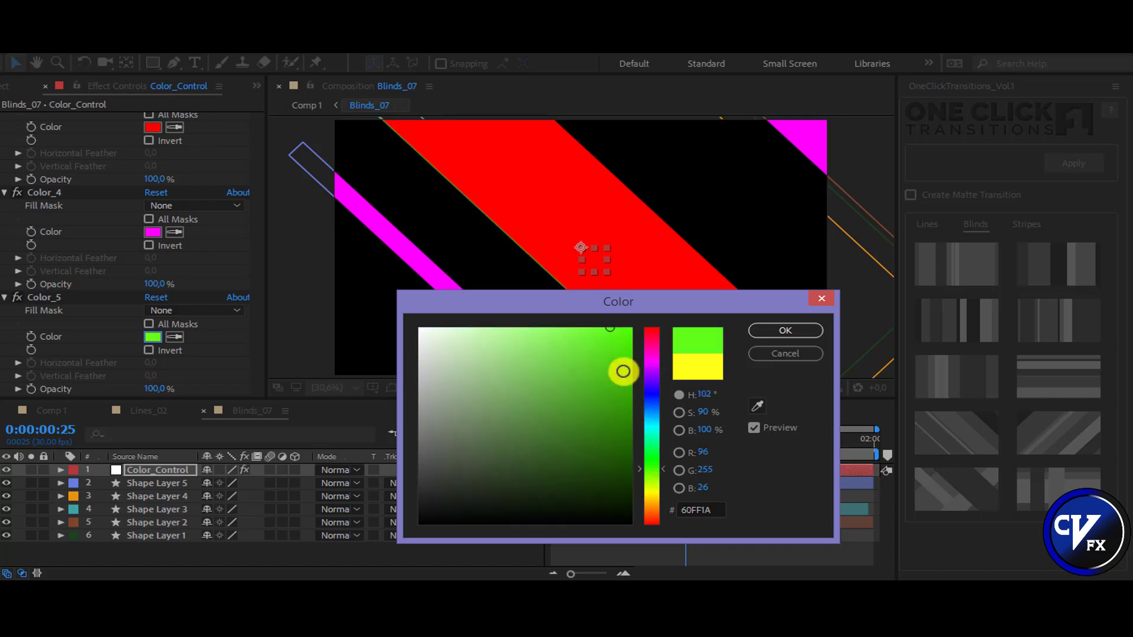
pyautogui.click(786, 333)
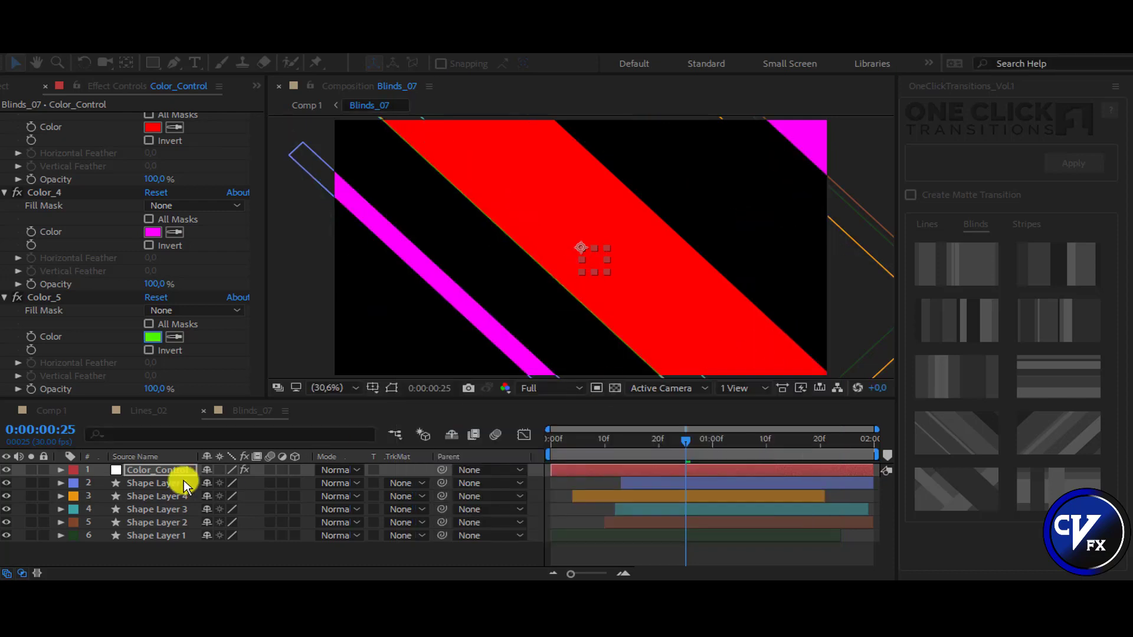
pyautogui.click(145, 410)
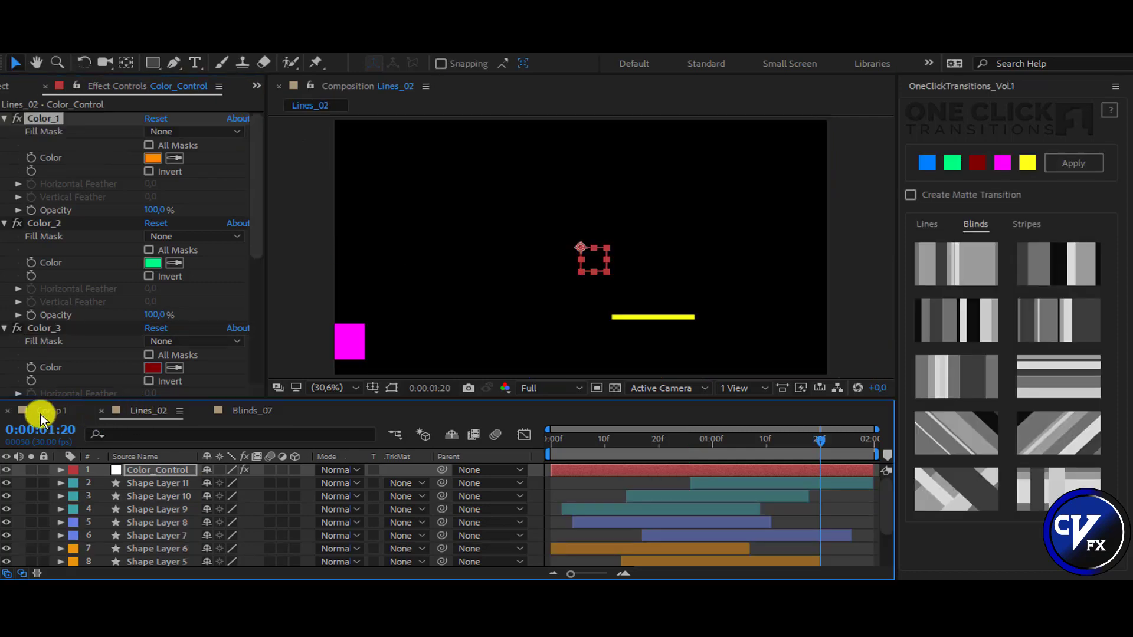
# Return to Comp 1 and scrub the recoloured Blinds_07 transition from about 0:00:04:08 to 0:00:05:13
pyautogui.click(44, 409)
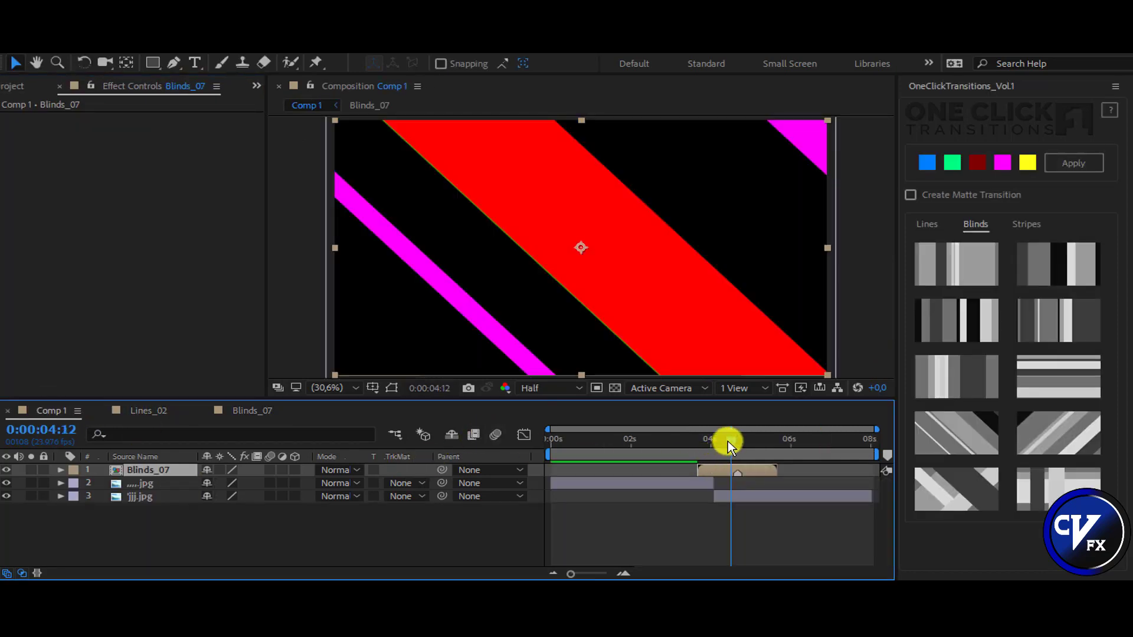
pyautogui.click(725, 442)
pyautogui.moveTo(706, 447); pyautogui.dragTo(697, 448)
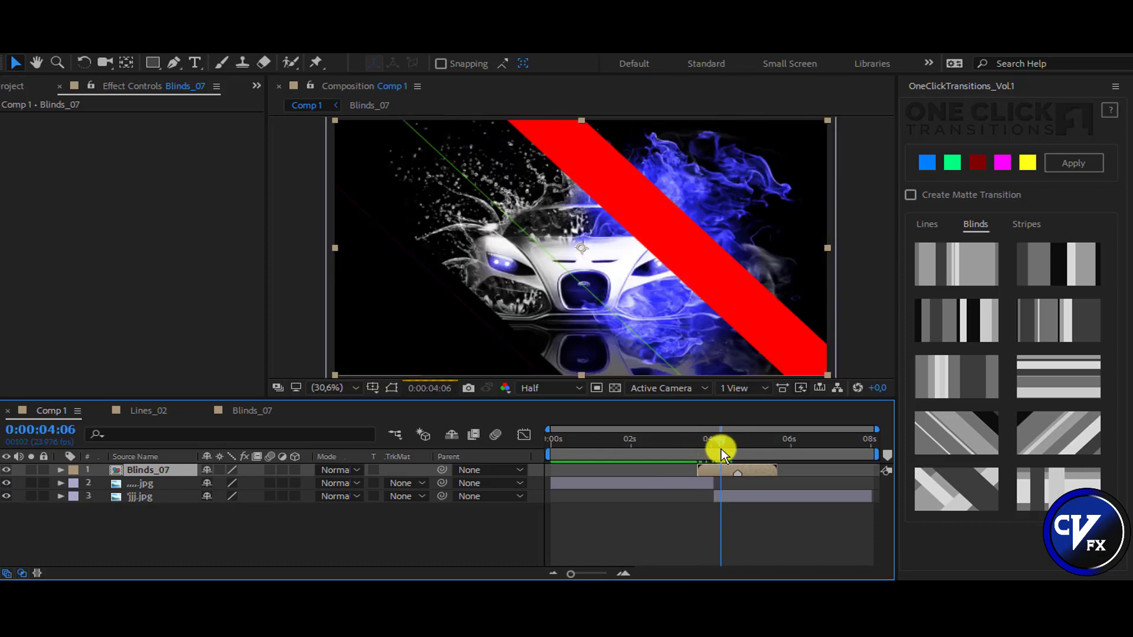
pyautogui.moveTo(713, 452); pyautogui.dragTo(773, 449)
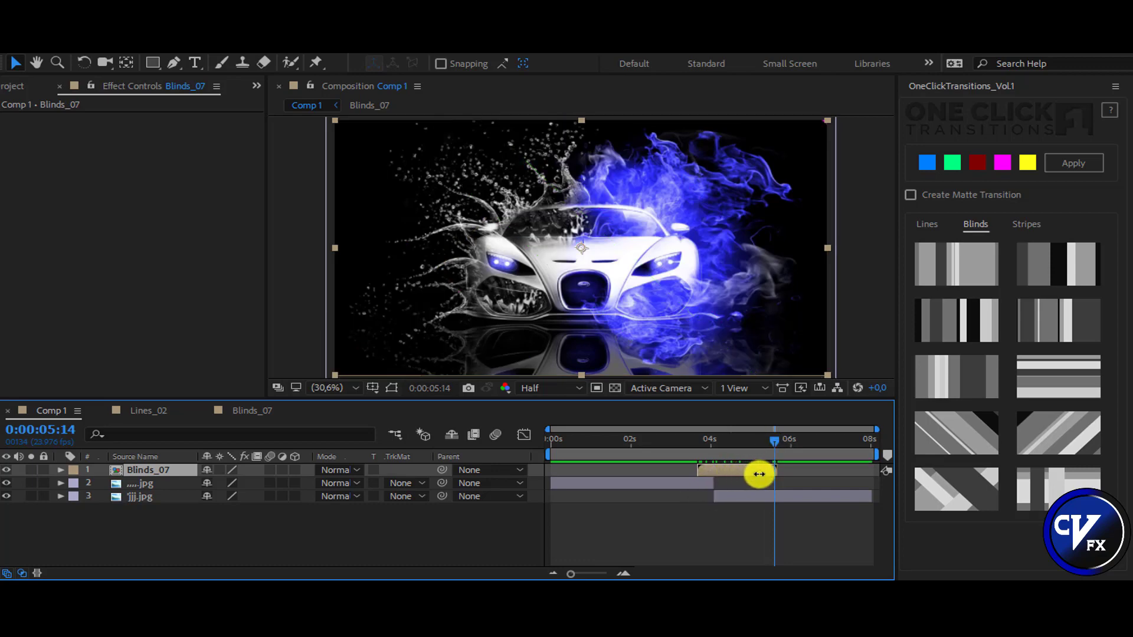
pyautogui.click(772, 440)
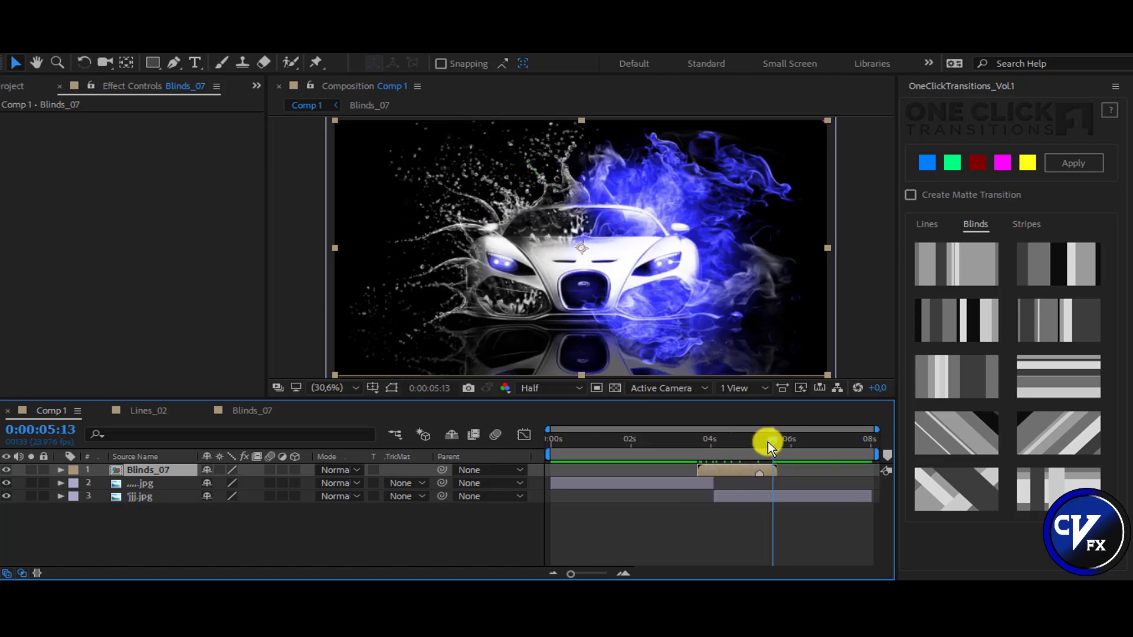
pyautogui.moveTo(767, 441); pyautogui.dragTo(696, 460)
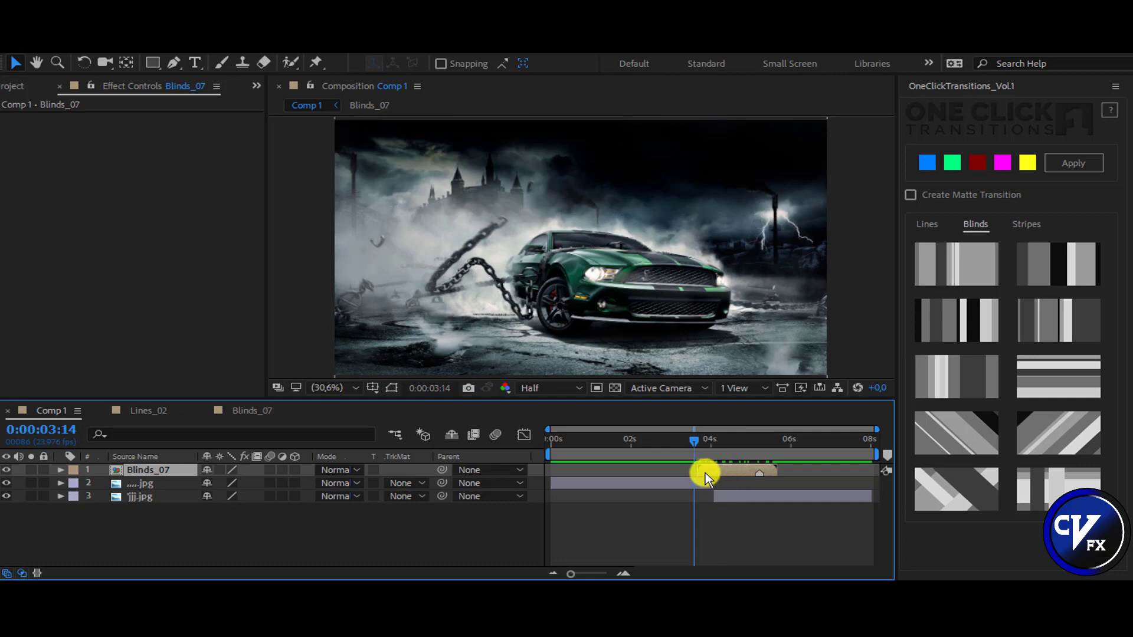
pyautogui.press('Delete')
pyautogui.click(709, 441)
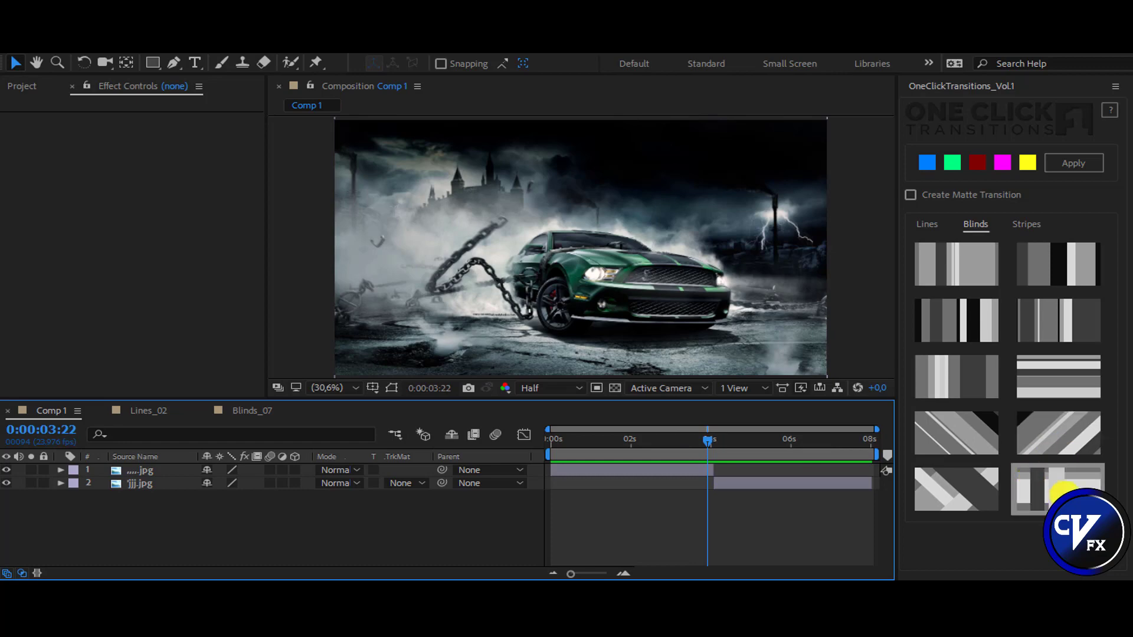
pyautogui.click(1039, 488)
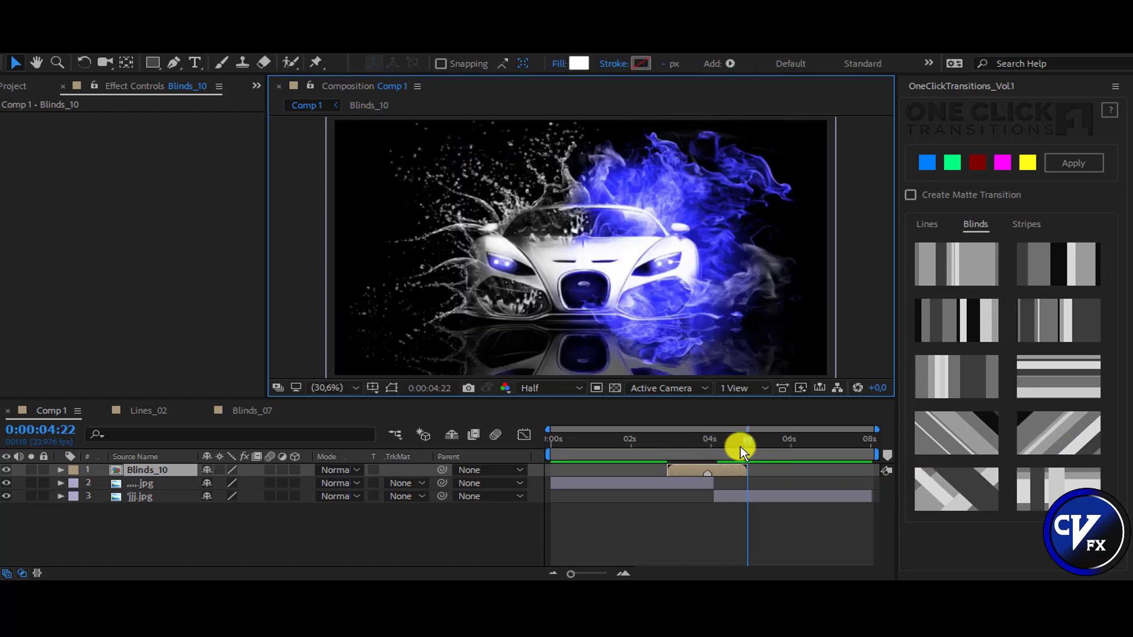
pyautogui.click(750, 443)
pyautogui.moveTo(736, 443); pyautogui.dragTo(666, 459)
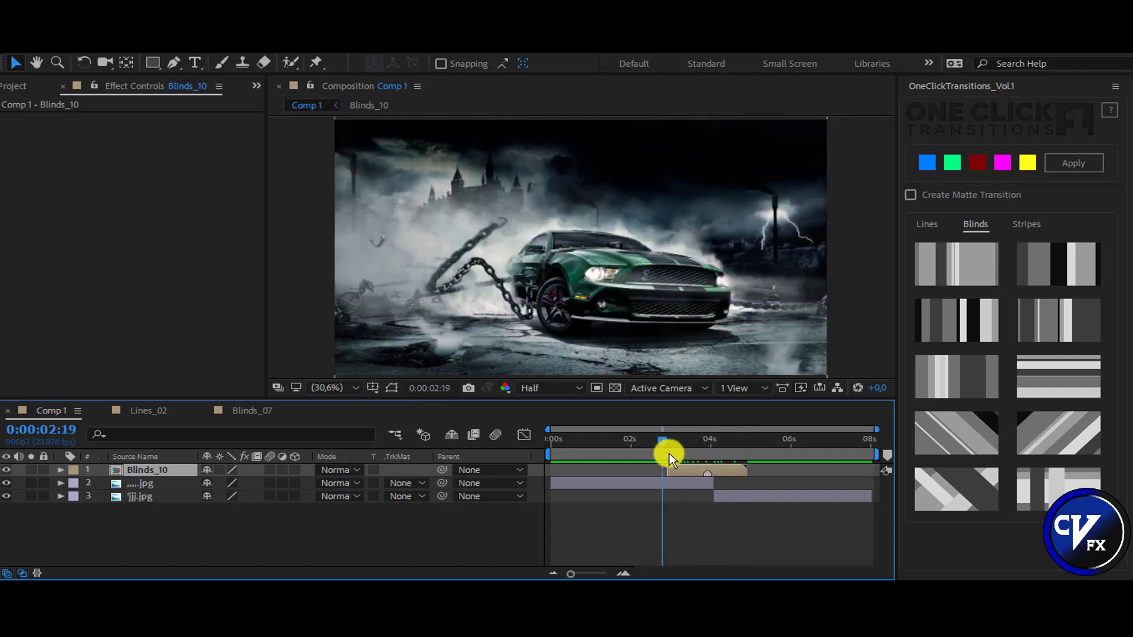
pyautogui.moveTo(666, 455); pyautogui.dragTo(752, 456)
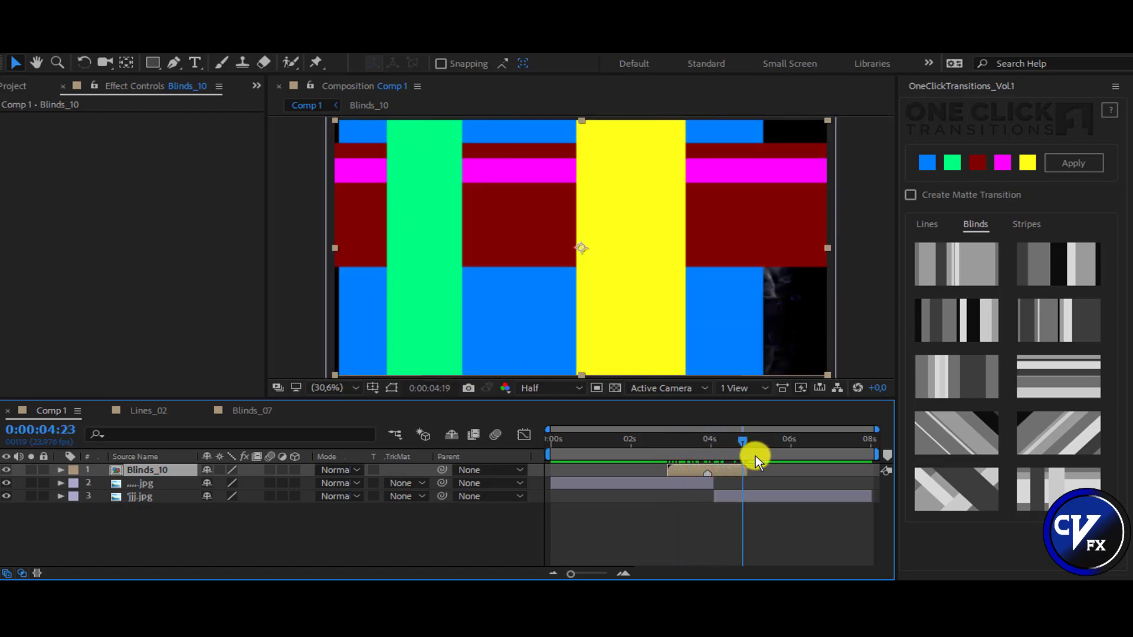
pyautogui.click(704, 462)
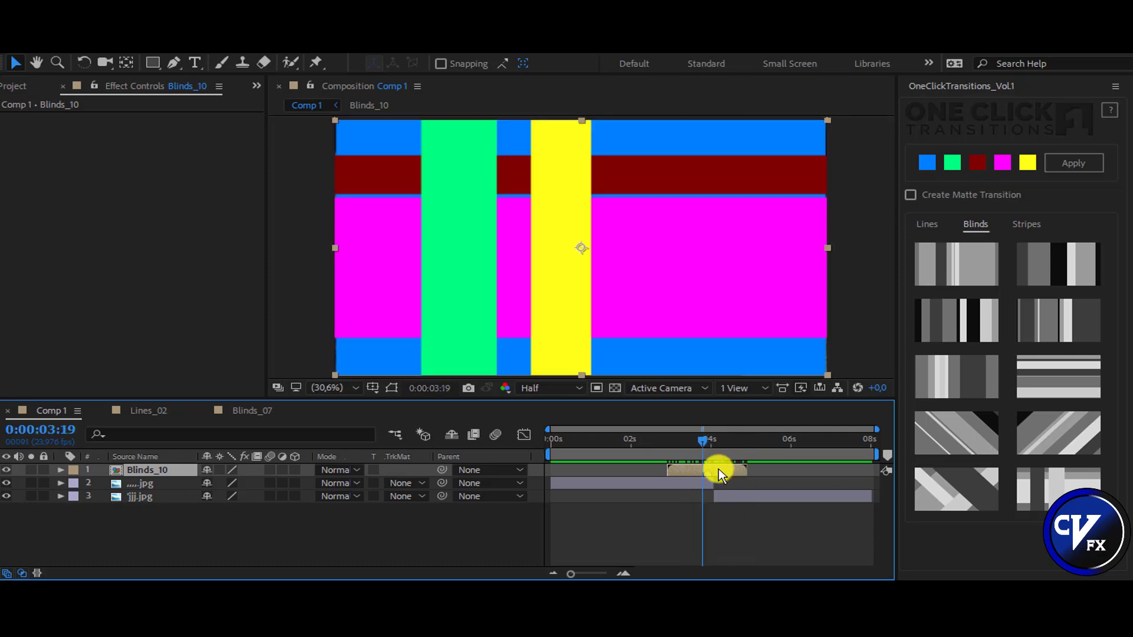
pyautogui.press('Delete')
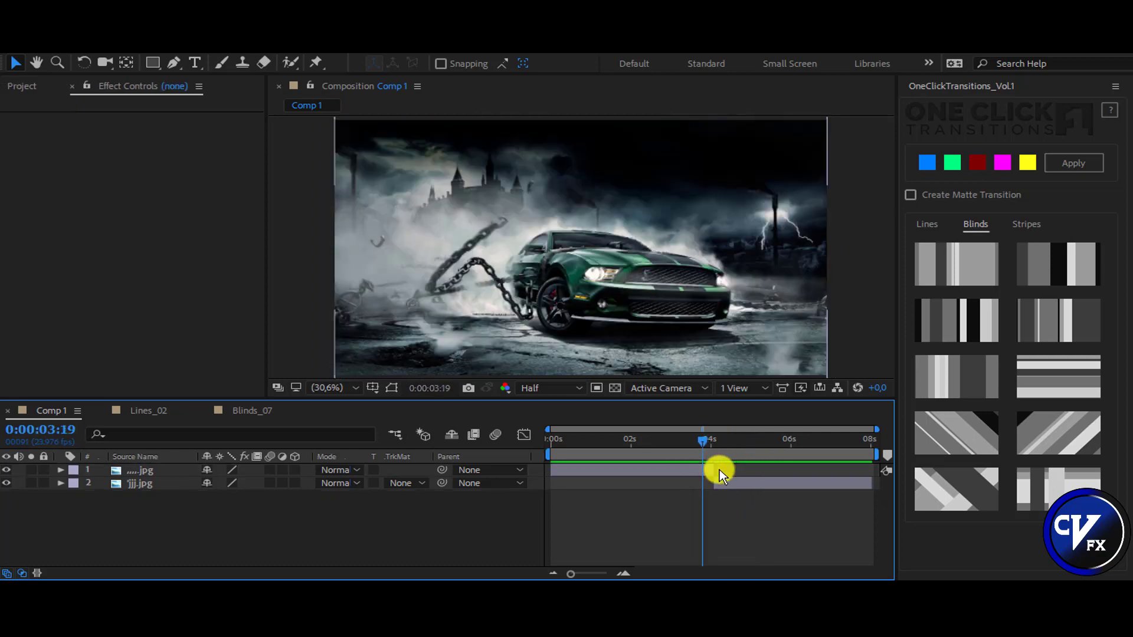
# Try the Stripes_07 preset, then delete it and apply Stripes_08 in its place
pyautogui.click(1026, 224)
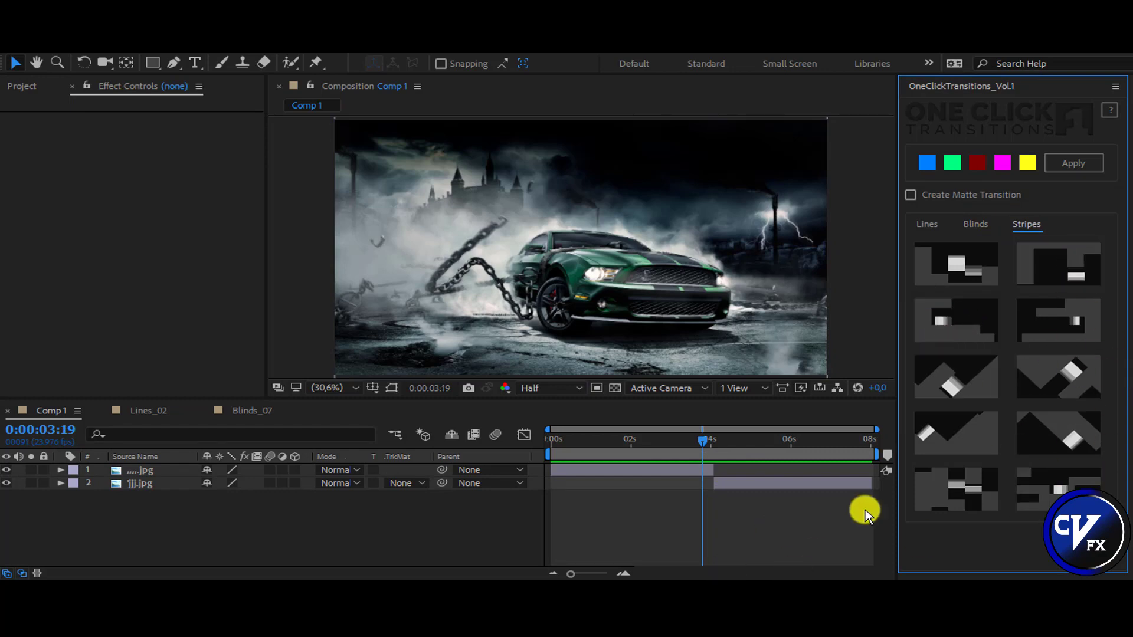
pyautogui.click(942, 438)
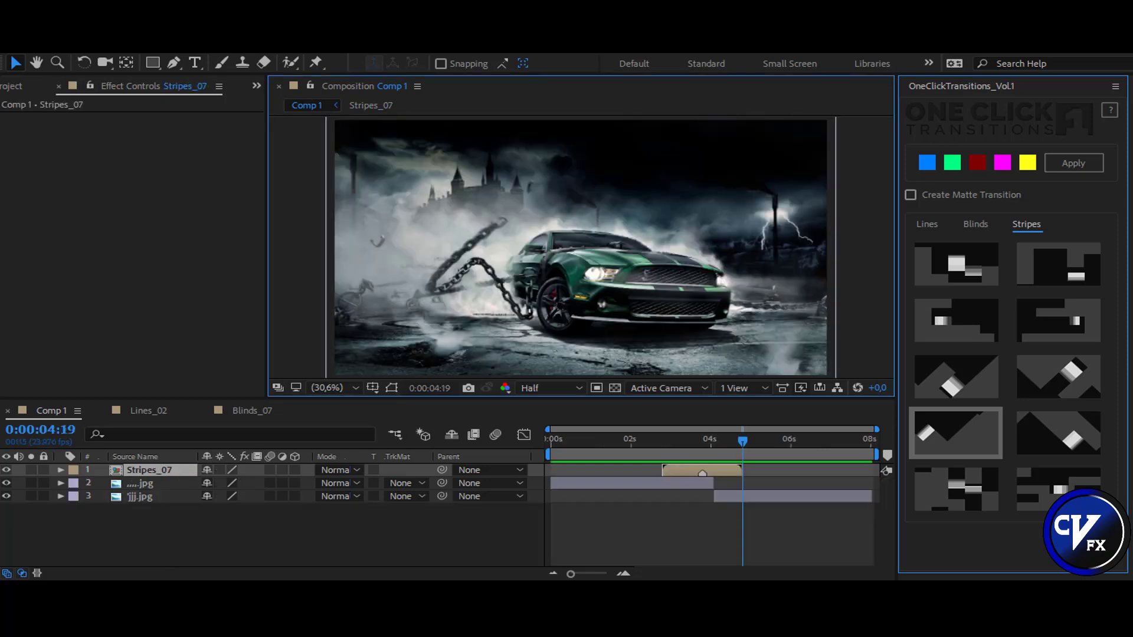
pyautogui.moveTo(742, 440)
pyautogui.mouseDown()
pyautogui.moveTo(685, 451)
pyautogui.moveTo(734, 450)
pyautogui.mouseUp()
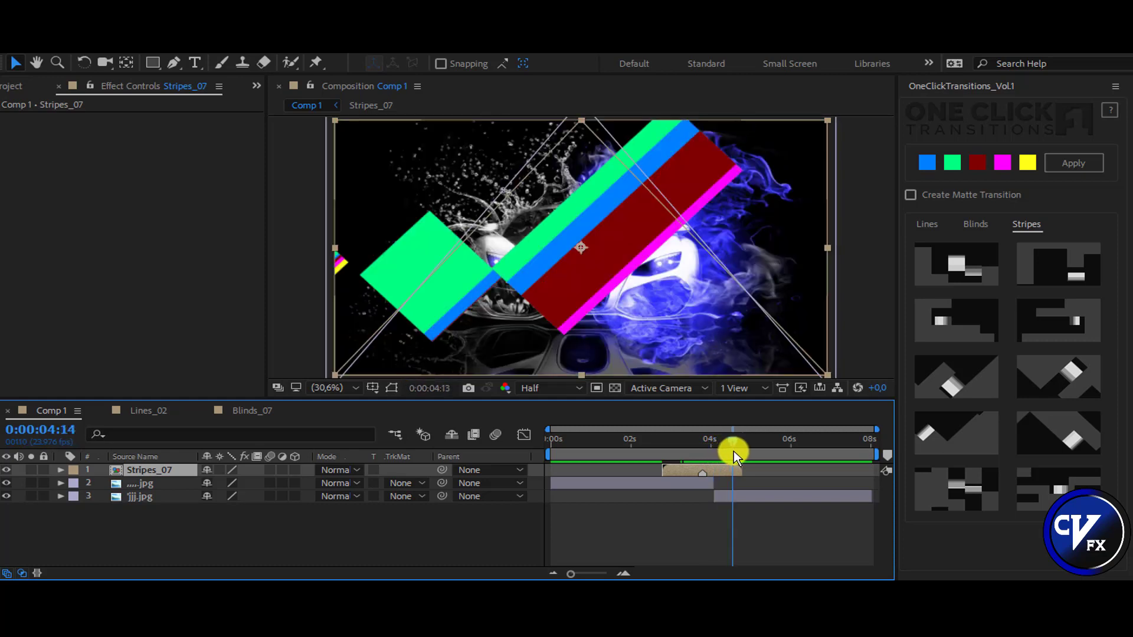
pyautogui.press('Delete')
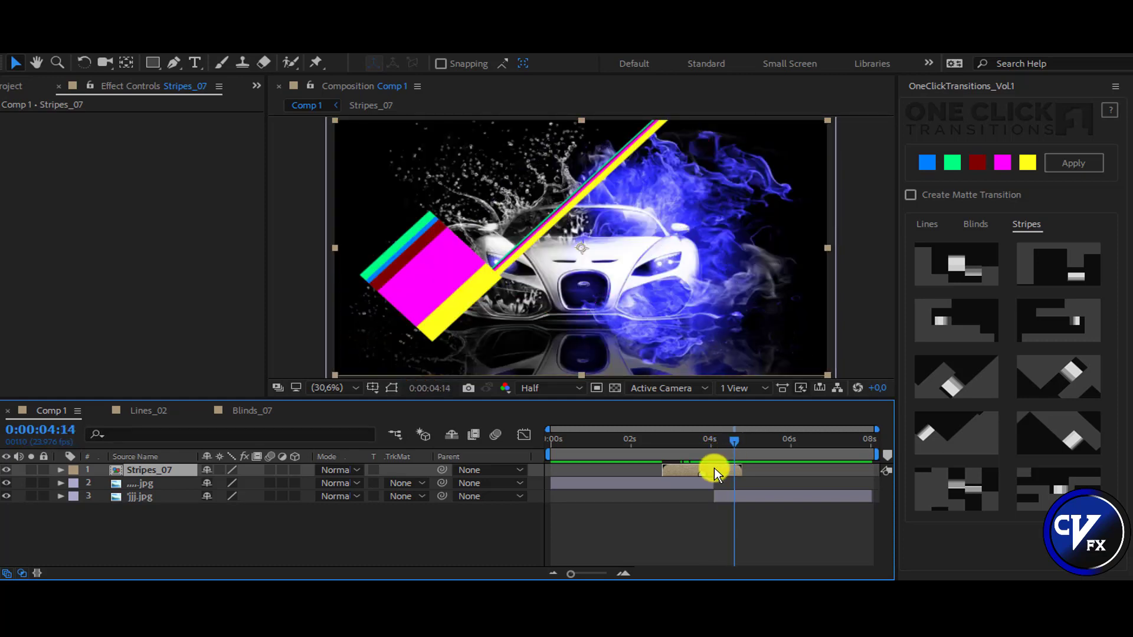
pyautogui.click(1062, 434)
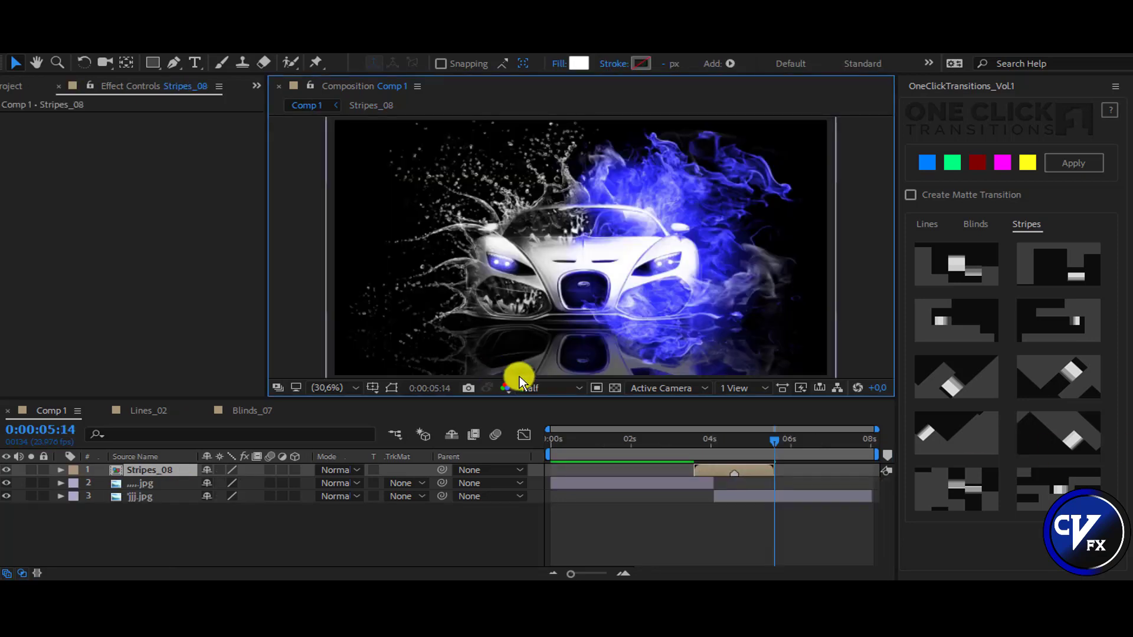
# Preview Stripes_08, delete that layer, and return the playhead to about 4 seconds
pyautogui.moveTo(781, 444)
pyautogui.mouseDown()
pyautogui.moveTo(714, 449)
pyautogui.moveTo(761, 445)
pyautogui.mouseUp()
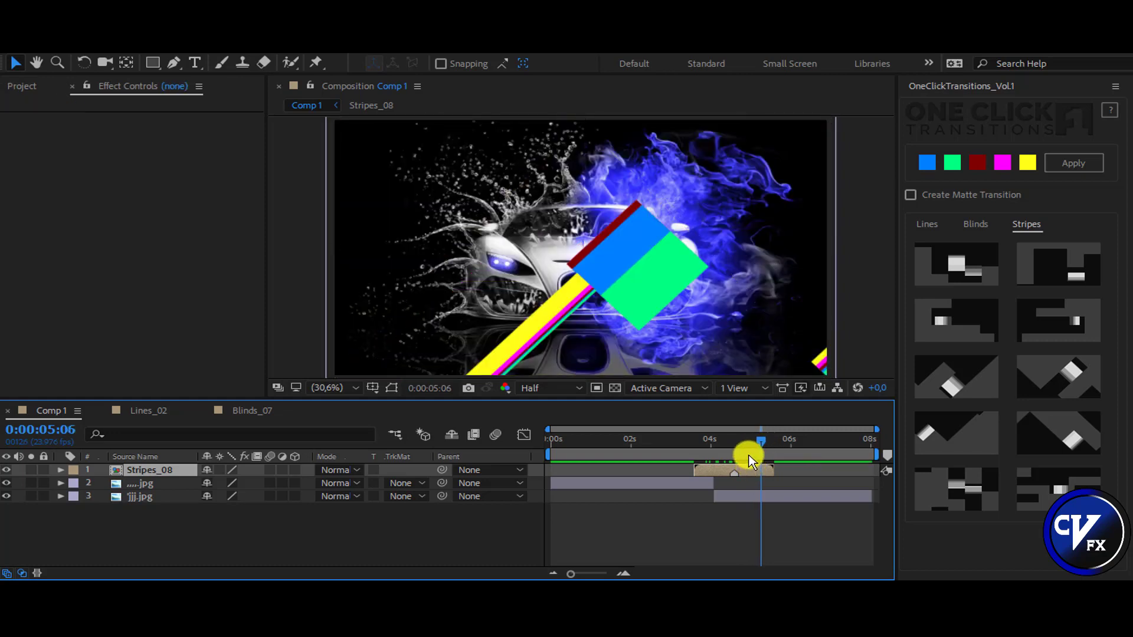
pyautogui.press('Delete')
pyautogui.moveTo(735, 443); pyautogui.dragTo(714, 446)
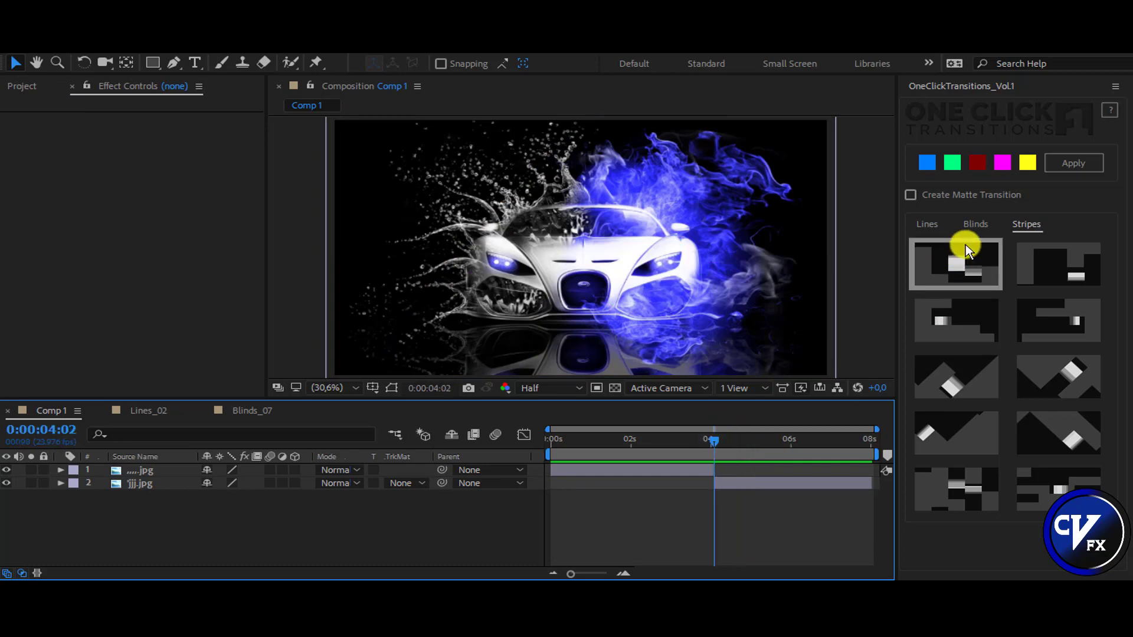
# Enable Create Matte Transition and replace the magenta transition colour with pink
pyautogui.click(910, 195)
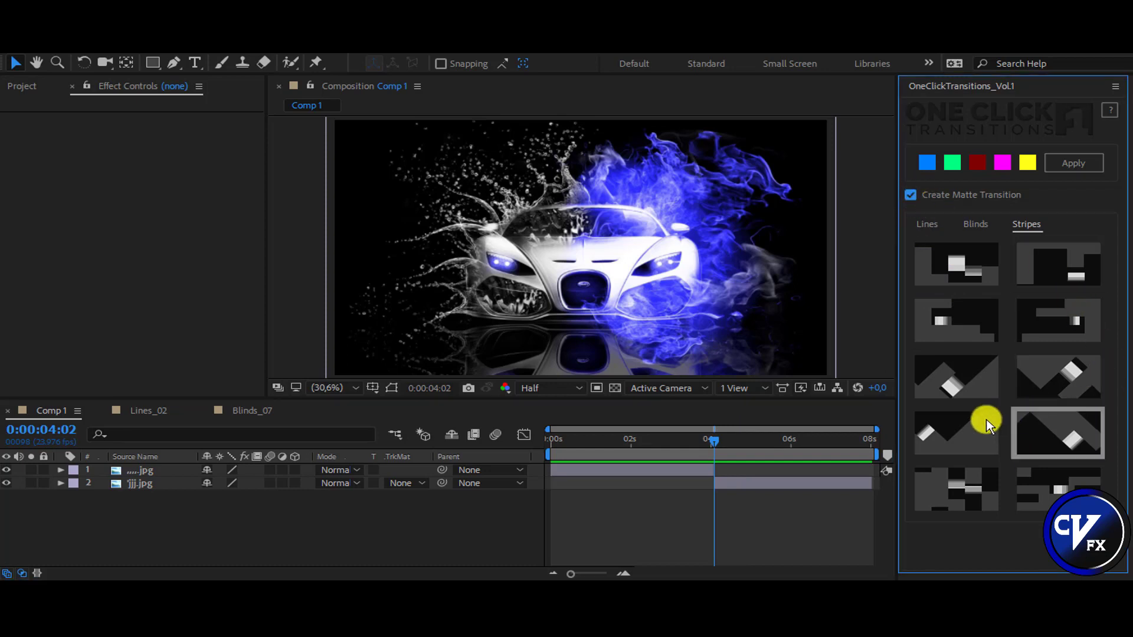
pyautogui.click(1002, 163)
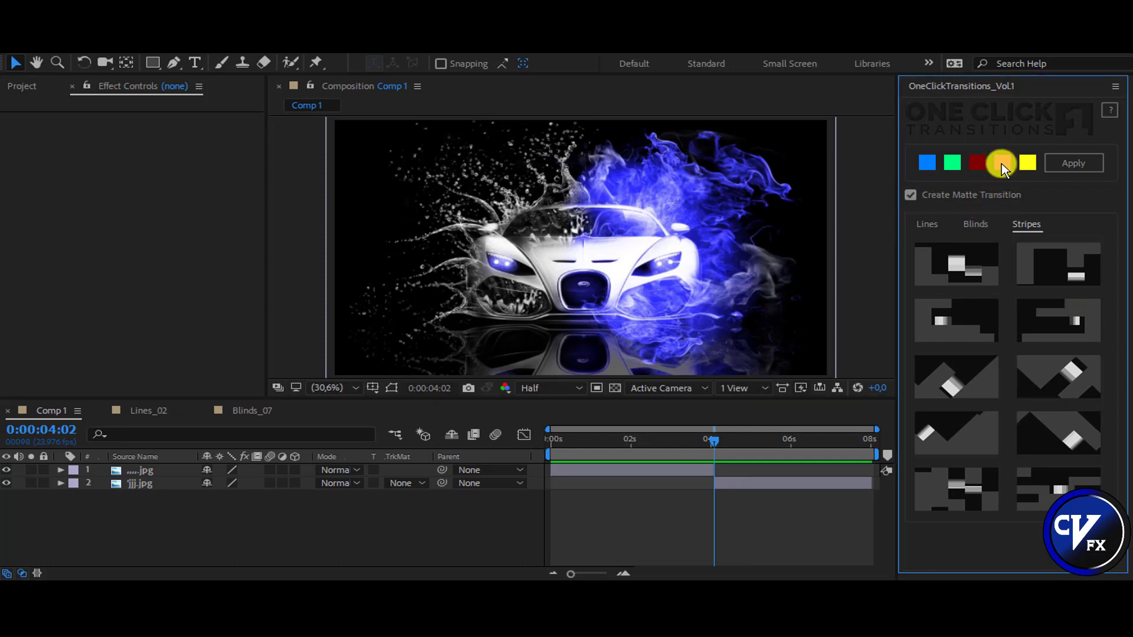
pyautogui.click(1002, 163)
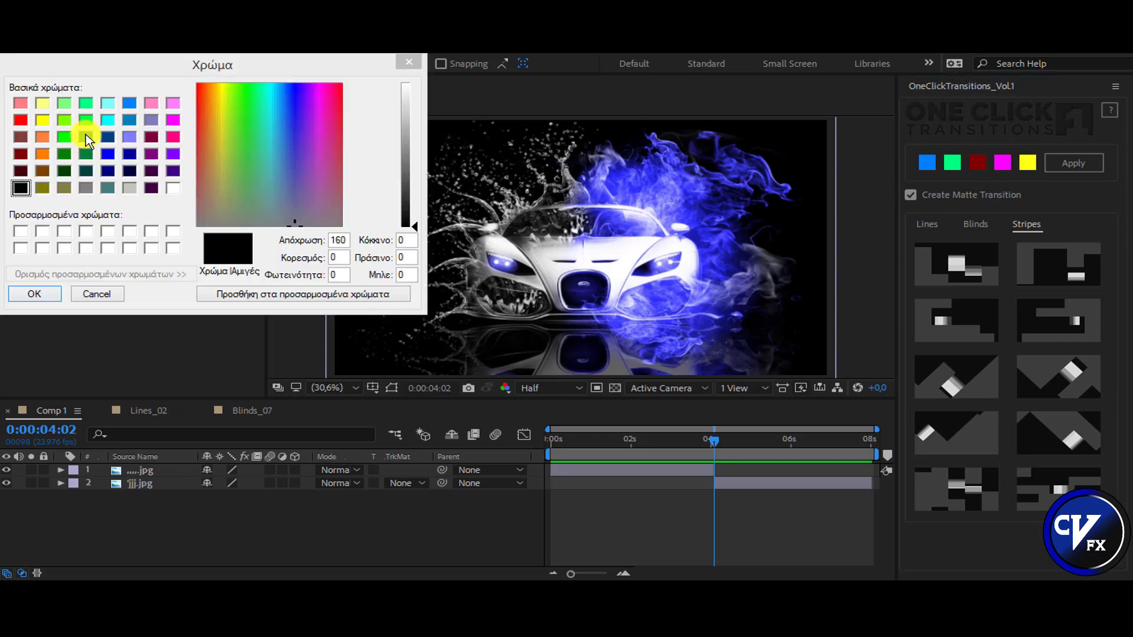
pyautogui.click(152, 106)
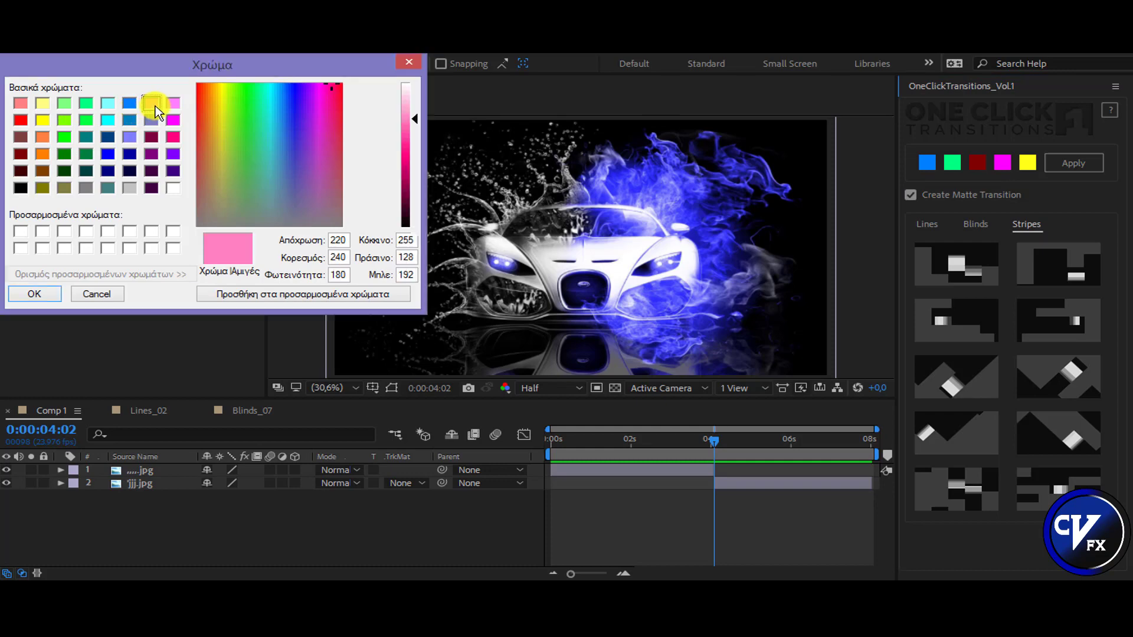
pyautogui.click(35, 295)
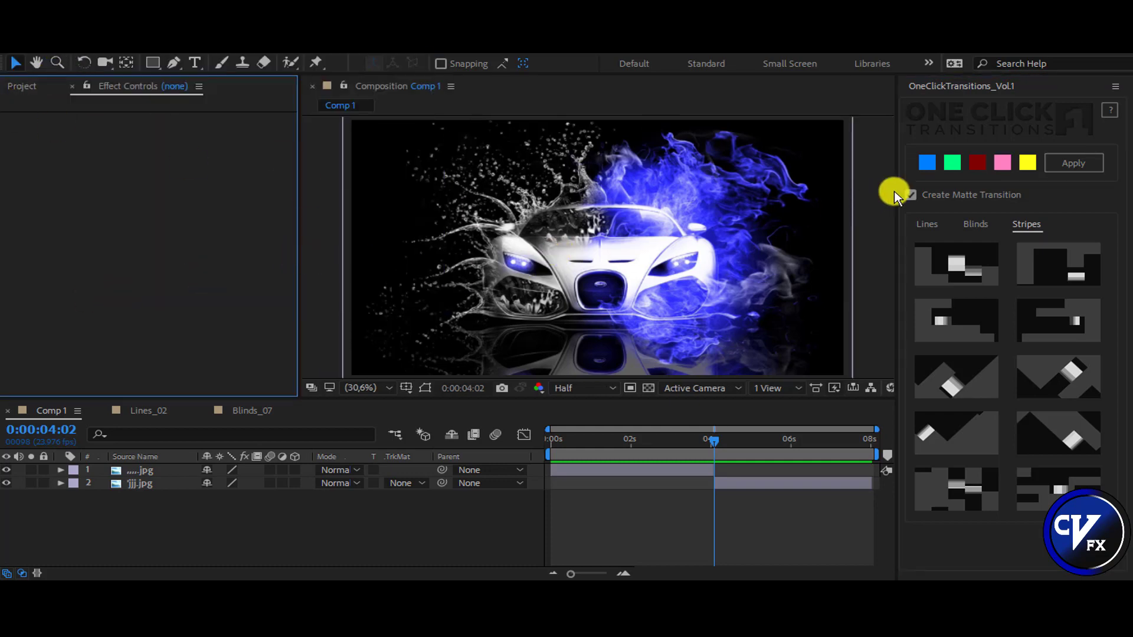
pyautogui.click(1060, 165)
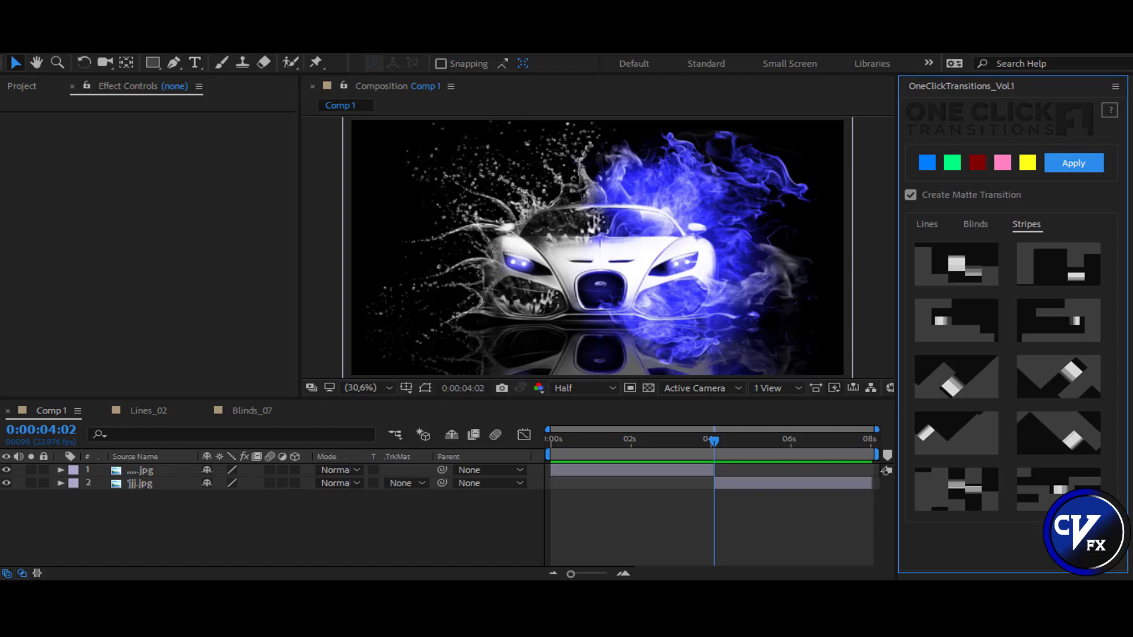
# Apply the Stripes_03 matte transition and scrub through it to preview
pyautogui.click(936, 319)
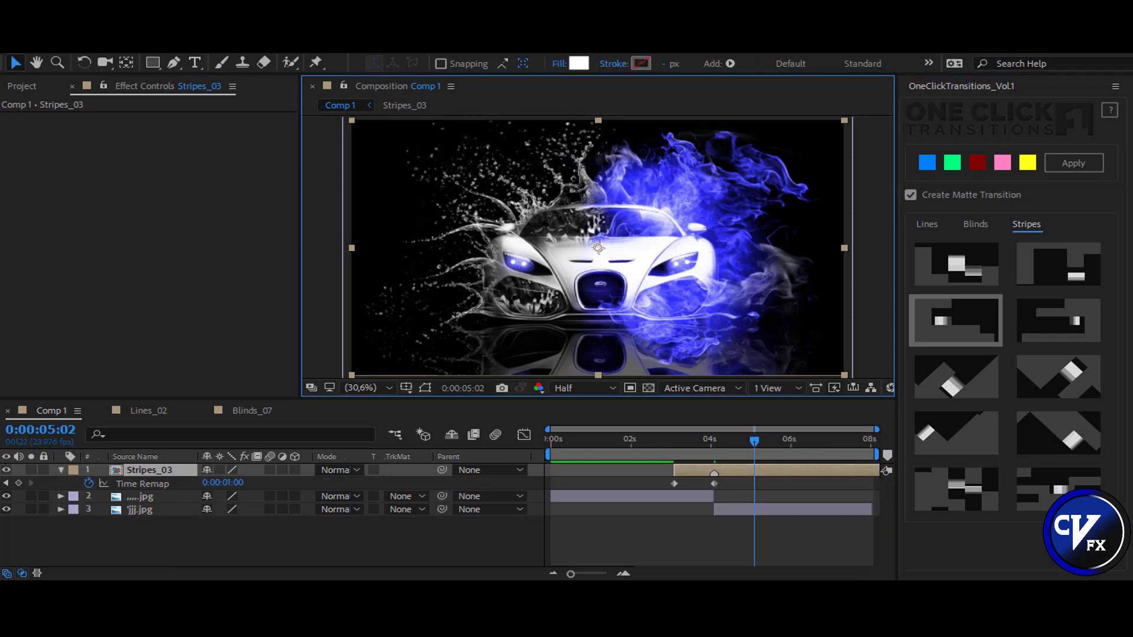
pyautogui.click(756, 443)
pyautogui.moveTo(738, 438)
pyautogui.mouseDown()
pyautogui.moveTo(686, 436)
pyautogui.moveTo(776, 442)
pyautogui.mouseUp()
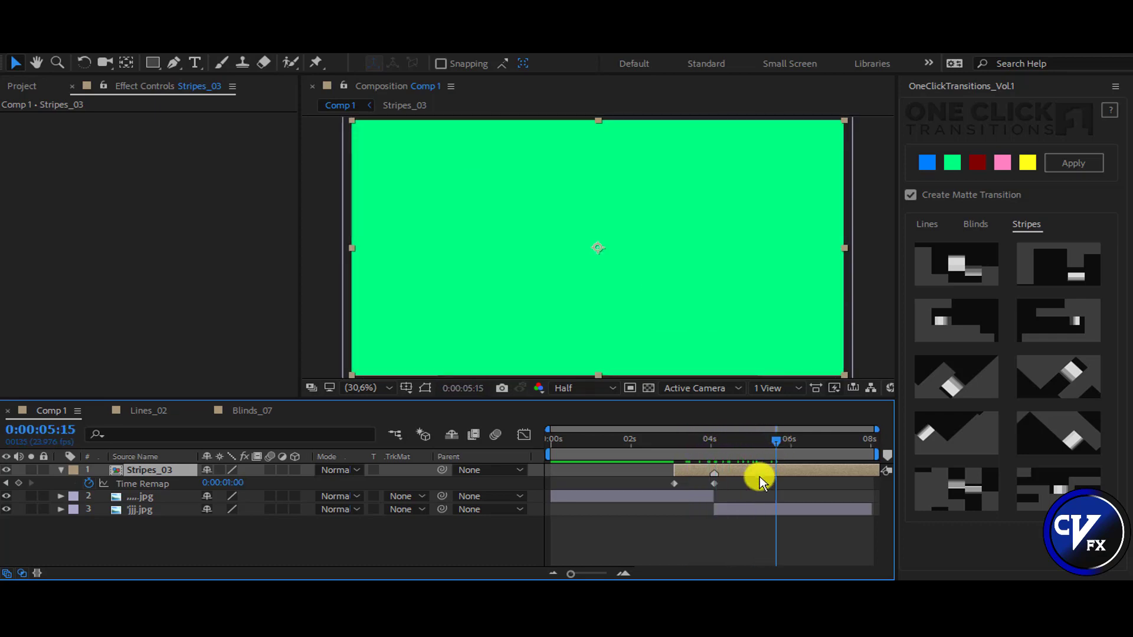
# Drag Stripes_03's second Time Remap keyframe to about 6 s and preview through 8 s
pyautogui.moveTo(716, 484); pyautogui.dragTo(798, 485)
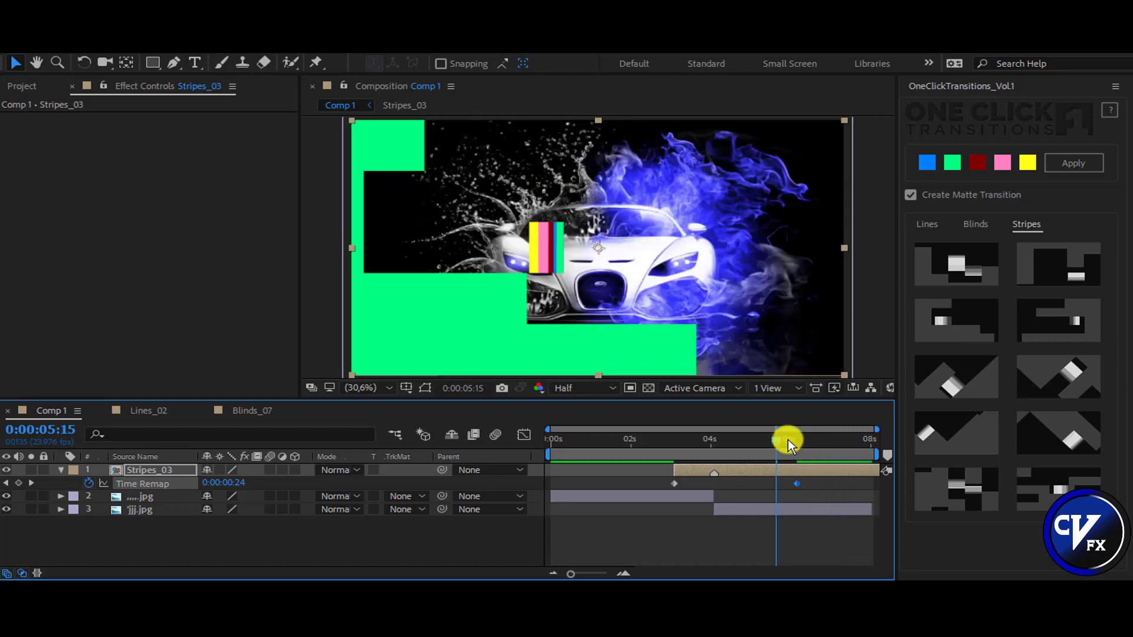
pyautogui.moveTo(782, 442); pyautogui.dragTo(766, 451)
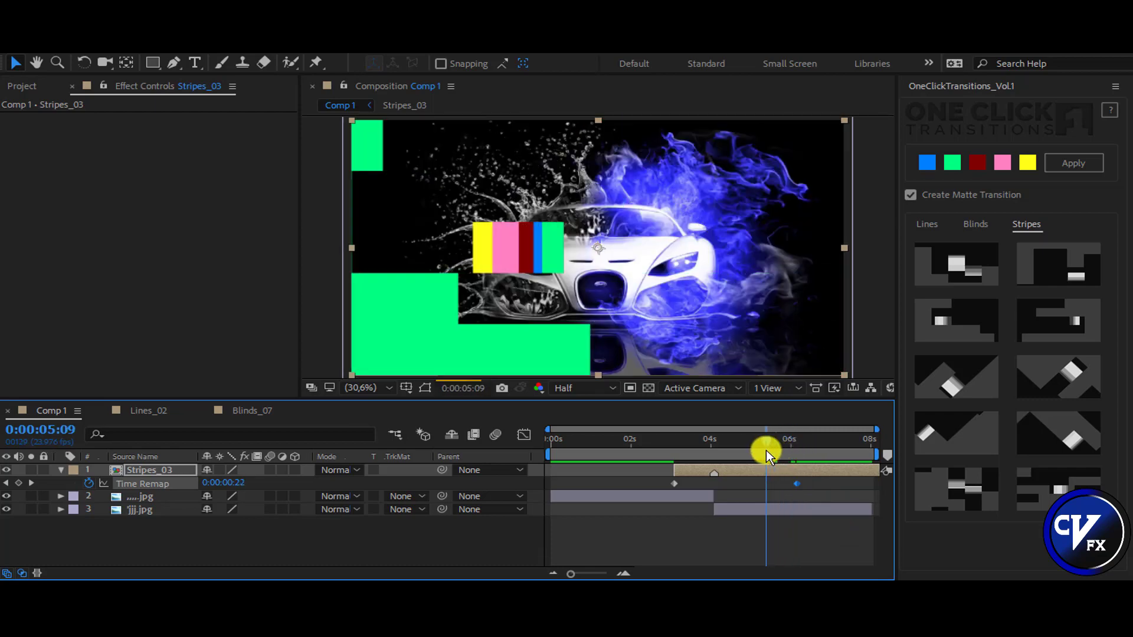
pyautogui.moveTo(766, 451); pyautogui.dragTo(804, 453)
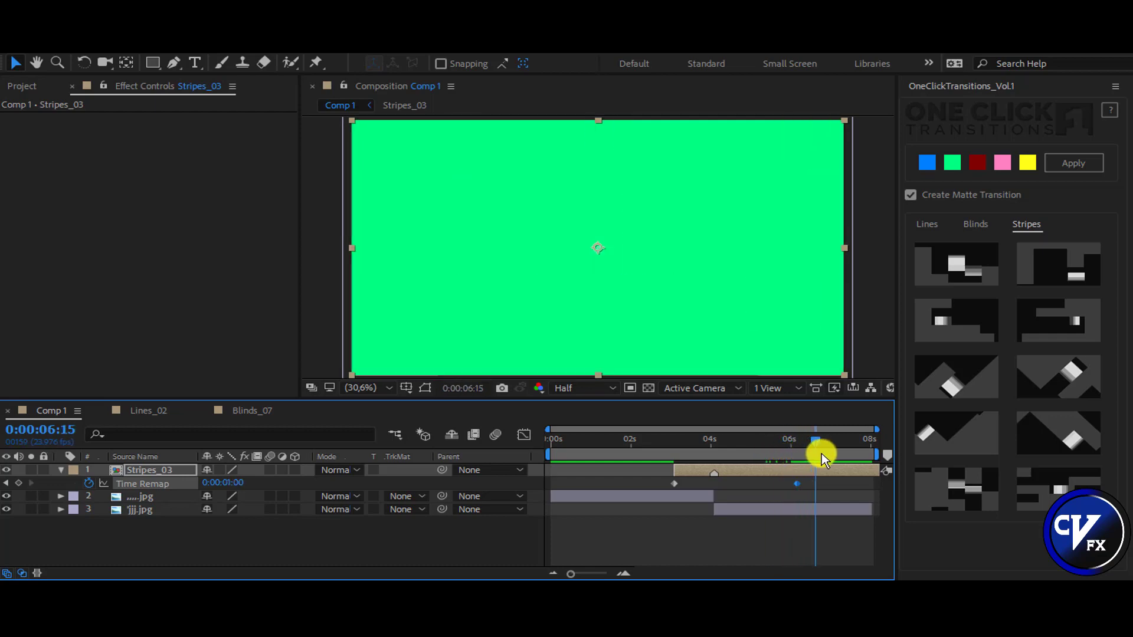
pyautogui.moveTo(804, 453)
pyautogui.mouseDown()
pyautogui.moveTo(830, 453)
pyautogui.moveTo(707, 456)
pyautogui.mouseUp()
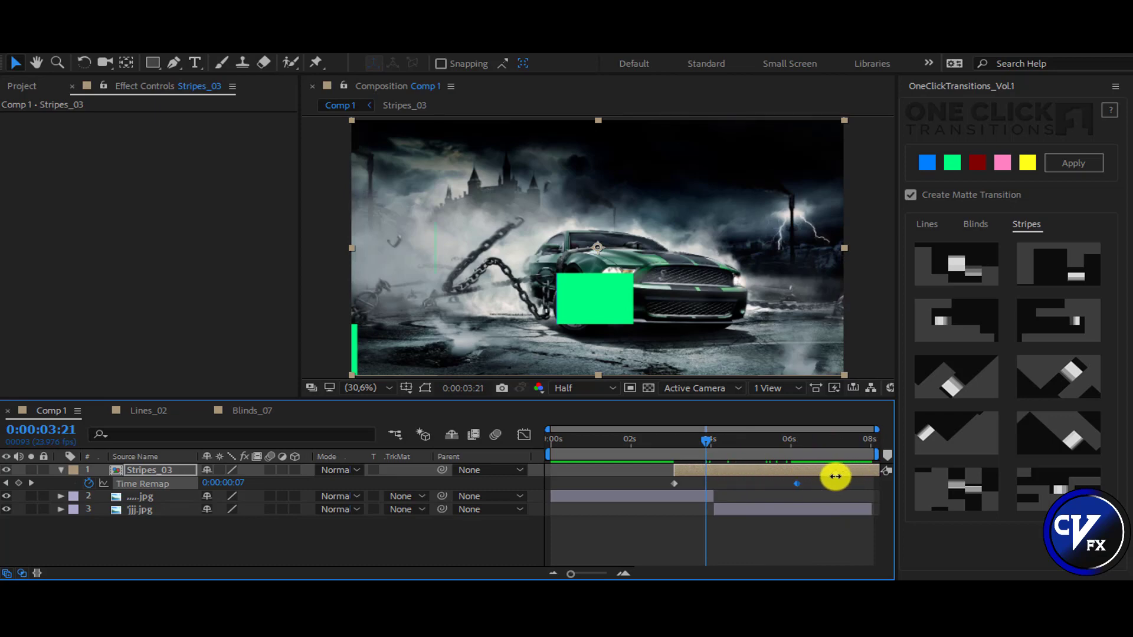
pyautogui.click(841, 443)
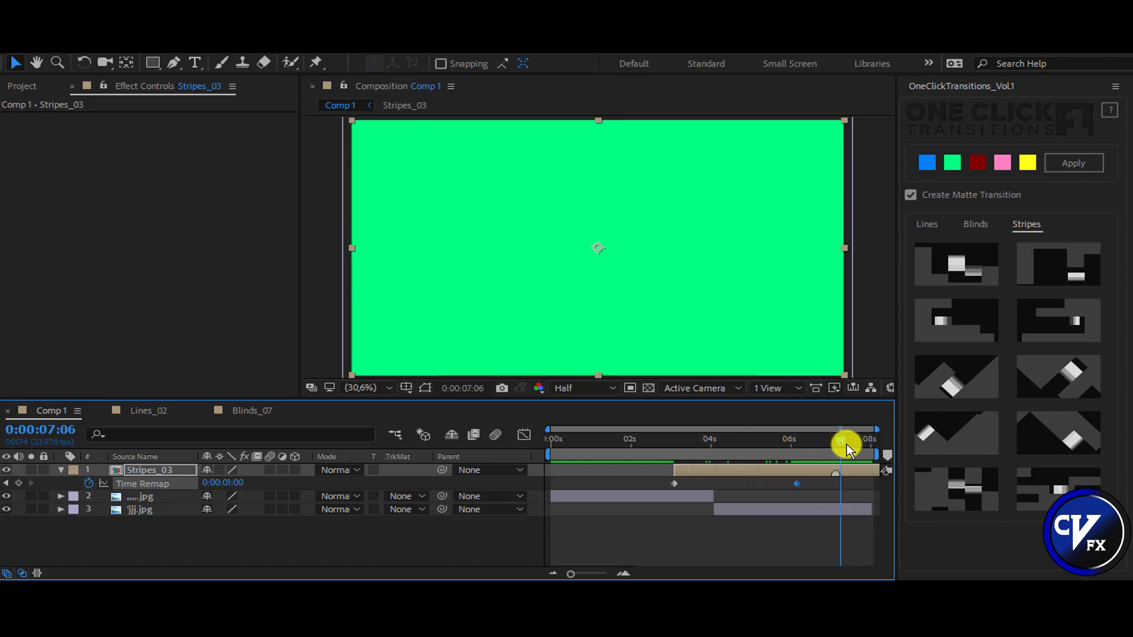
pyautogui.click(872, 449)
# Zoom the timeline out to 20 seconds, scrub the transition, and switch to Layer Name
pyautogui.click(677, 443)
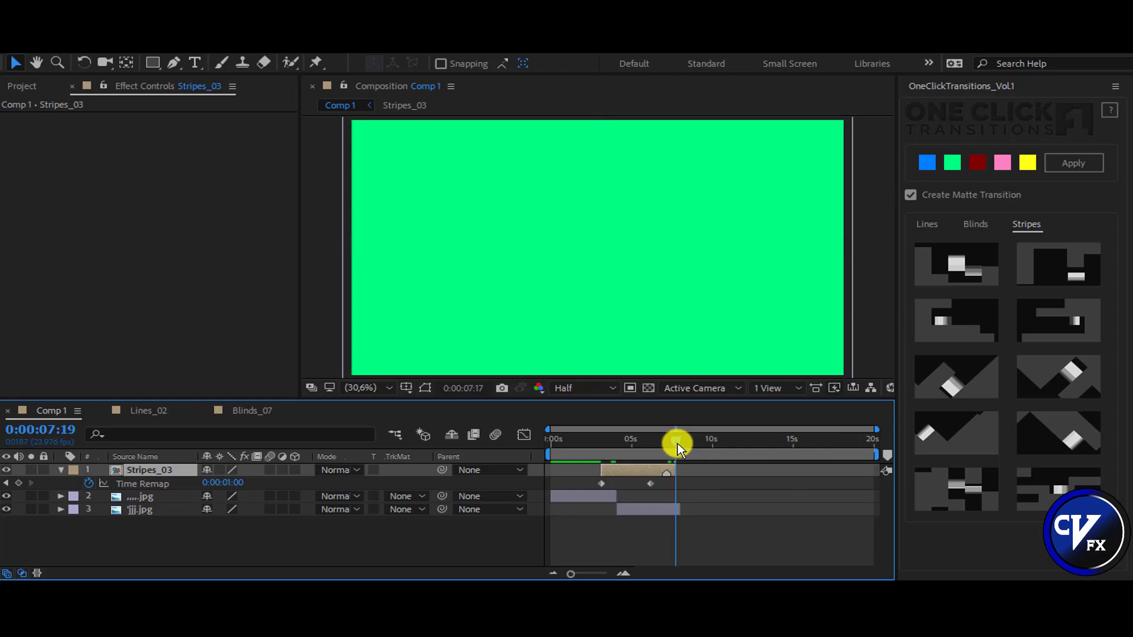
pyautogui.moveTo(672, 448); pyautogui.dragTo(586, 457)
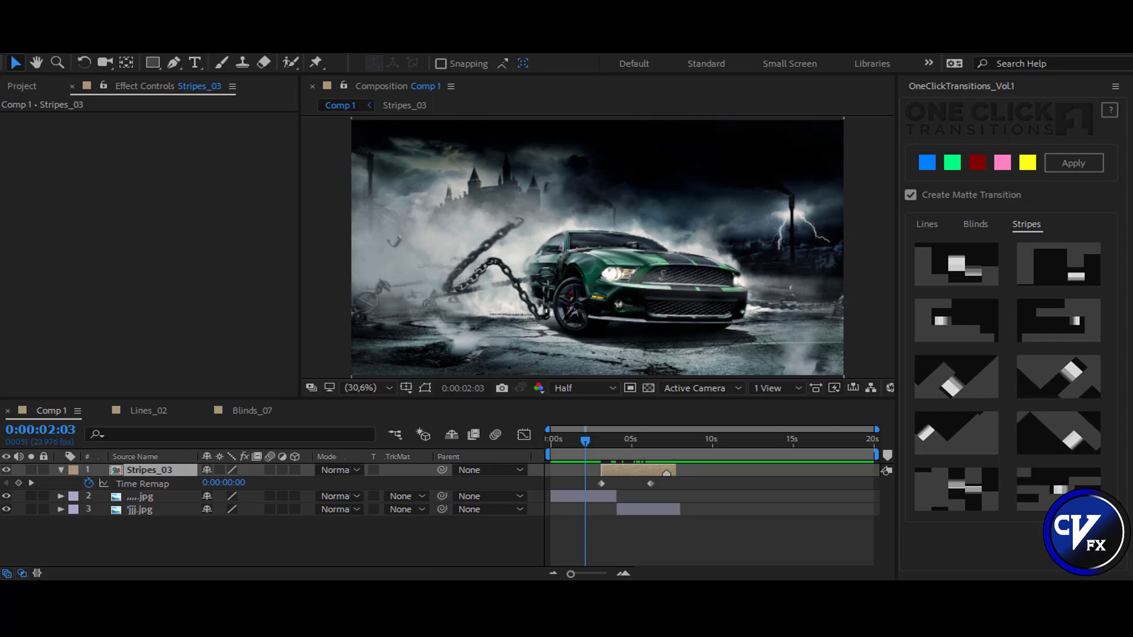
pyautogui.click(175, 457)
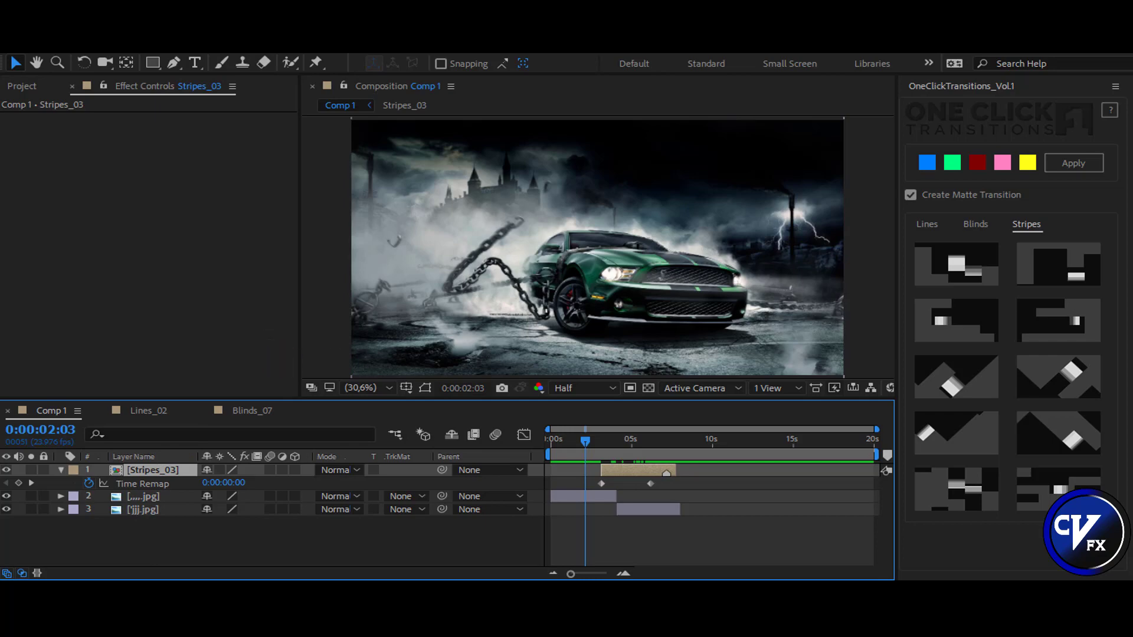